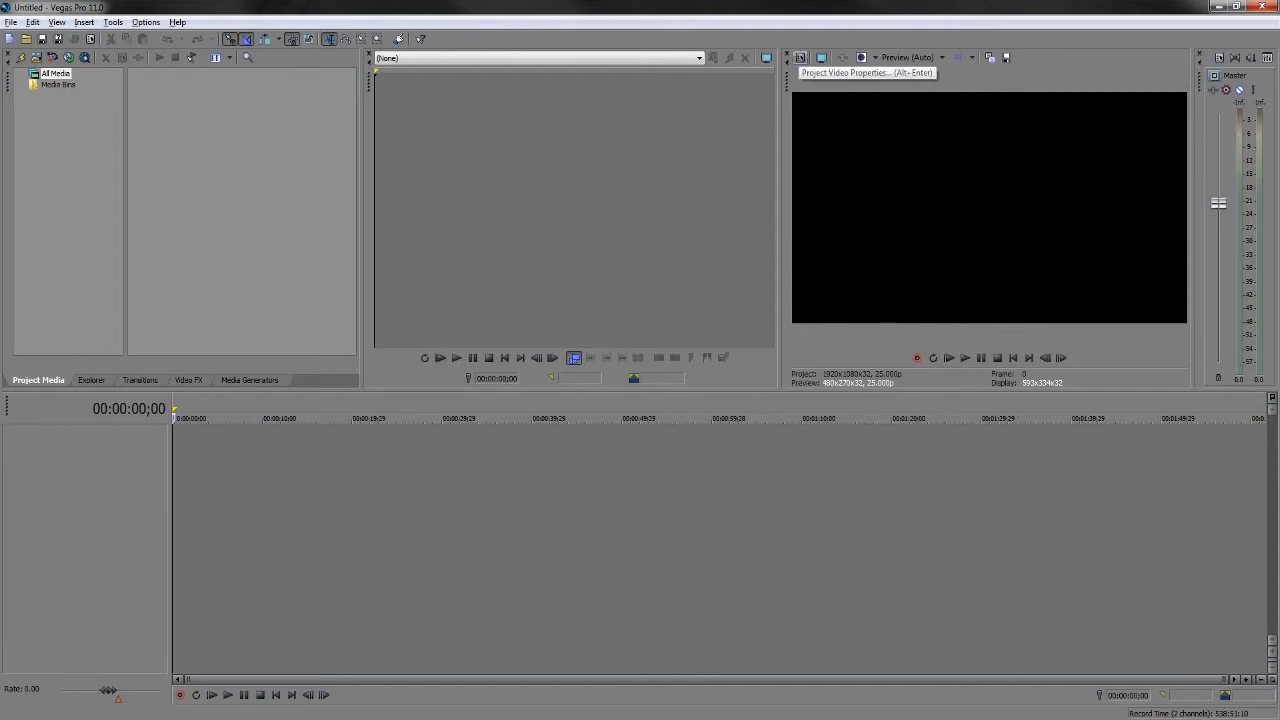
- Set the project's video frame size to 1280 wide by 720 high in the project properties
left_click(800, 57)
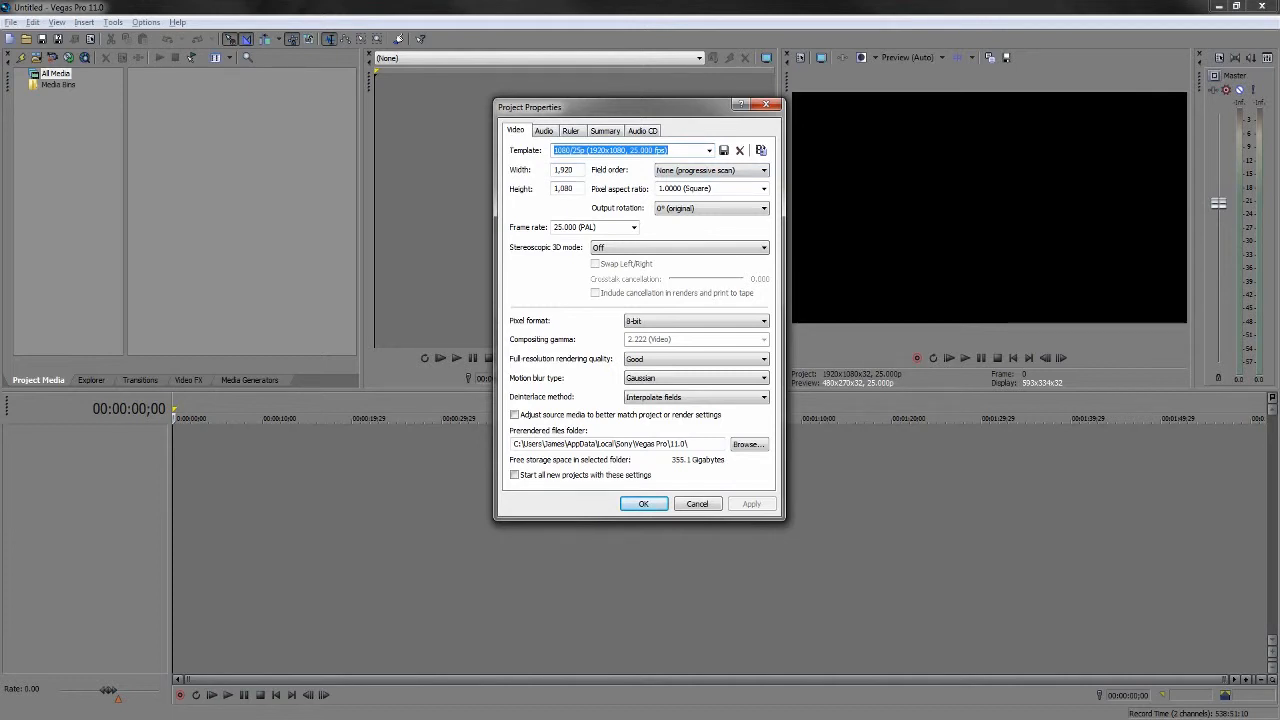
double_click(564, 170)
type("1280")
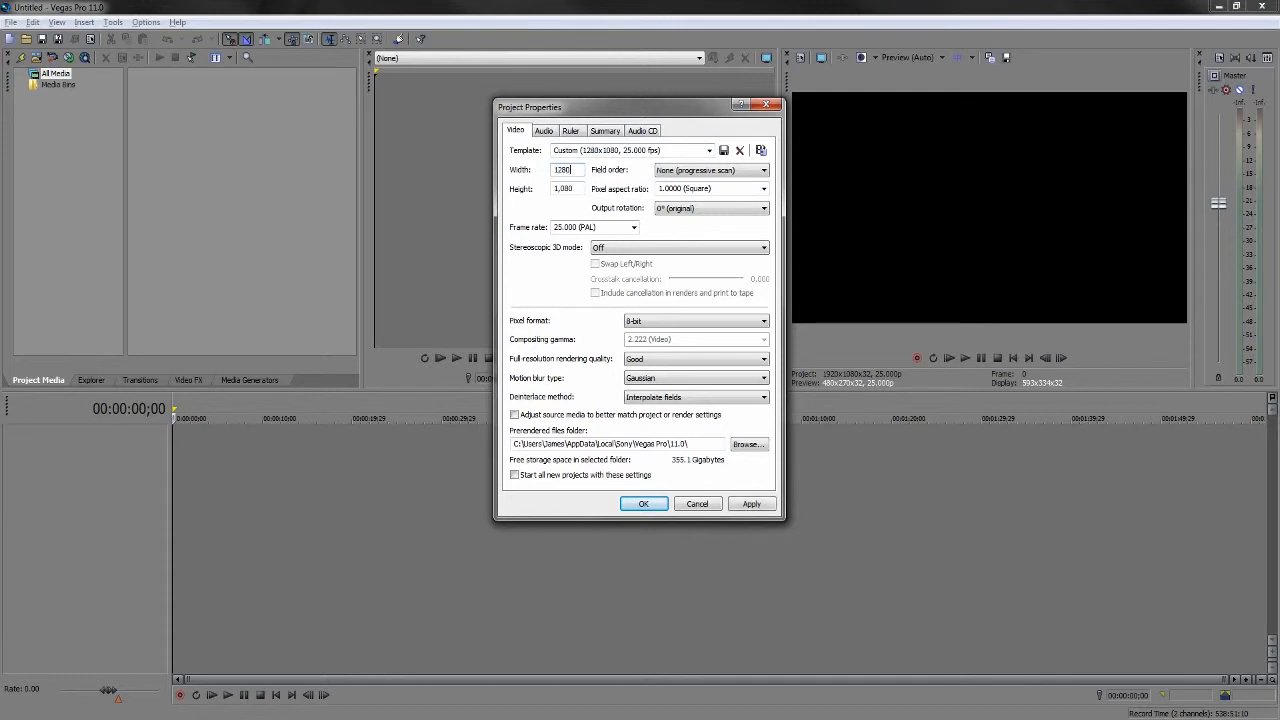
key("Tab")
type("720")
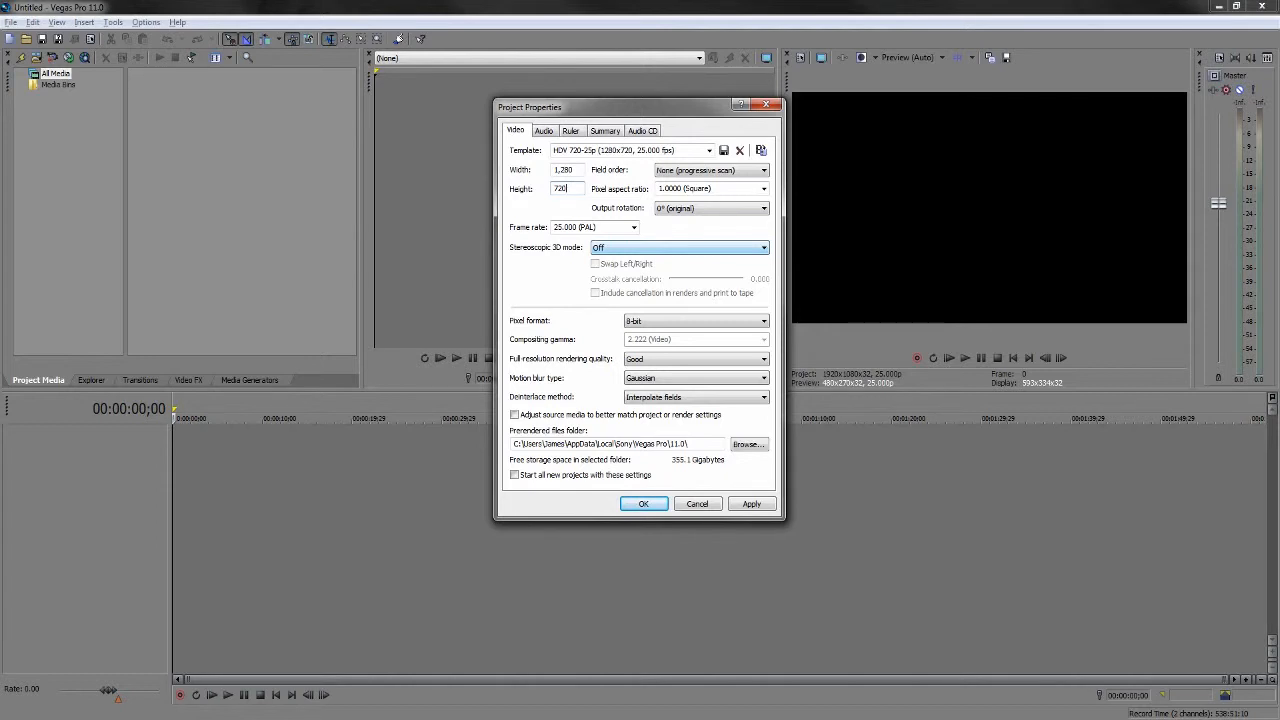
- Try the 29.970 (NTSC) frame rate for the project
left_click(634, 228)
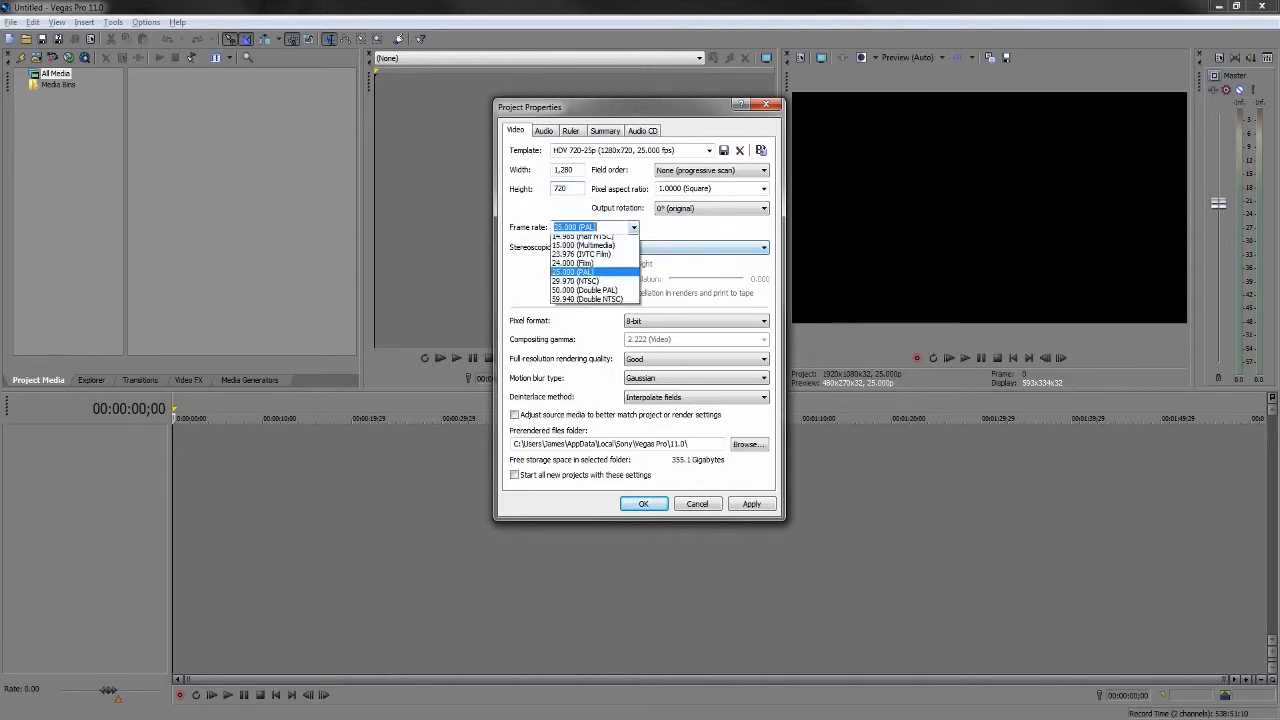
key("Down")
key("Down")
key("Down")
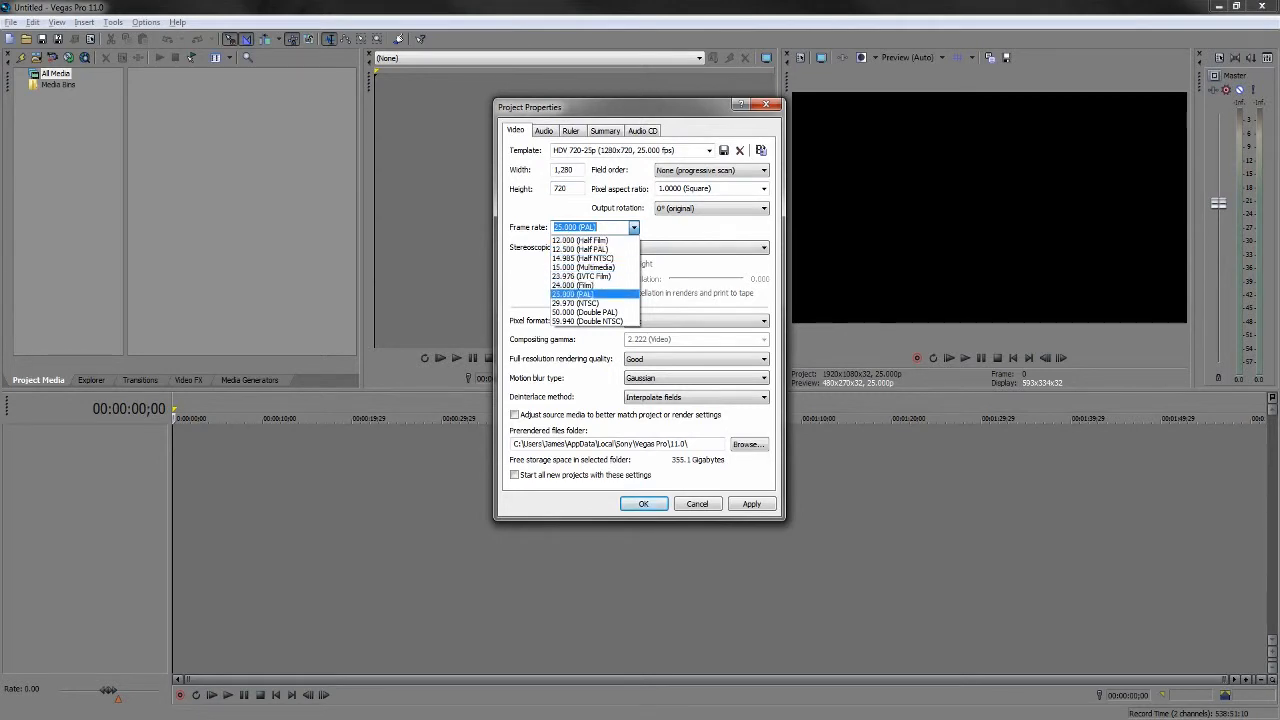
key("Return")
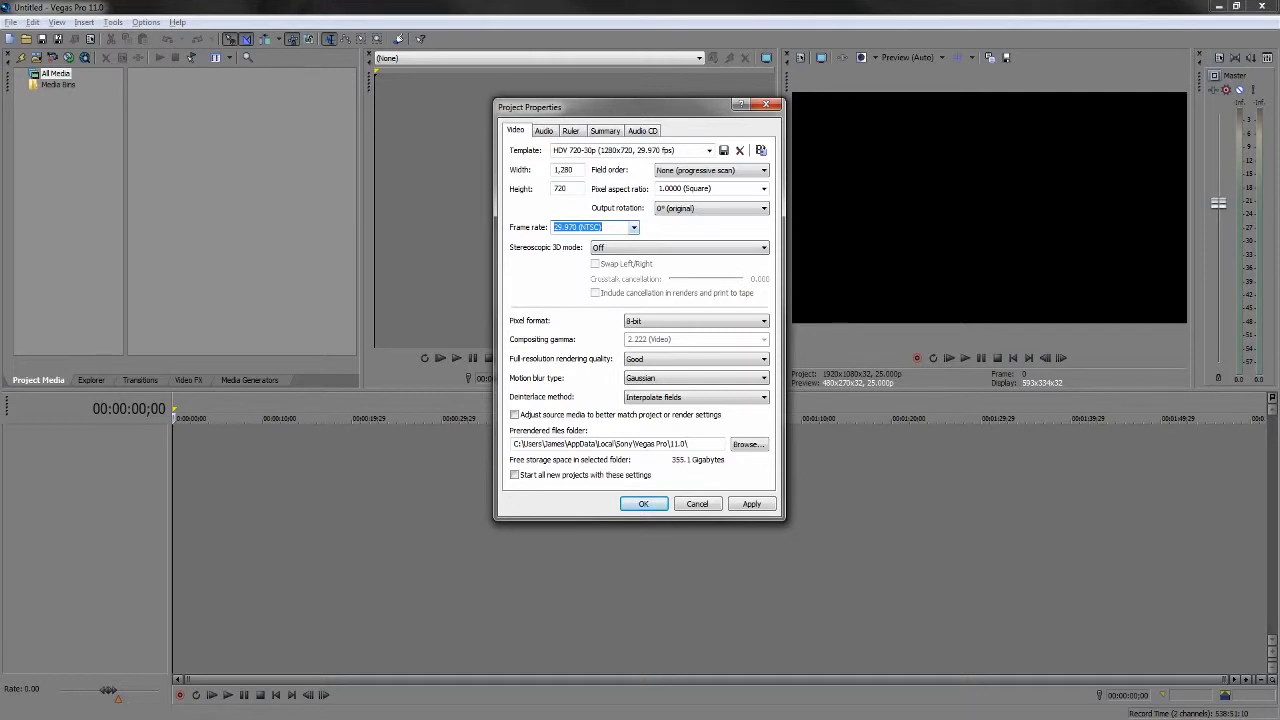
- Set the project frame rate to 25.000 (PAL) and keep Interpolate fields as the deinterlace method
left_click(633, 227)
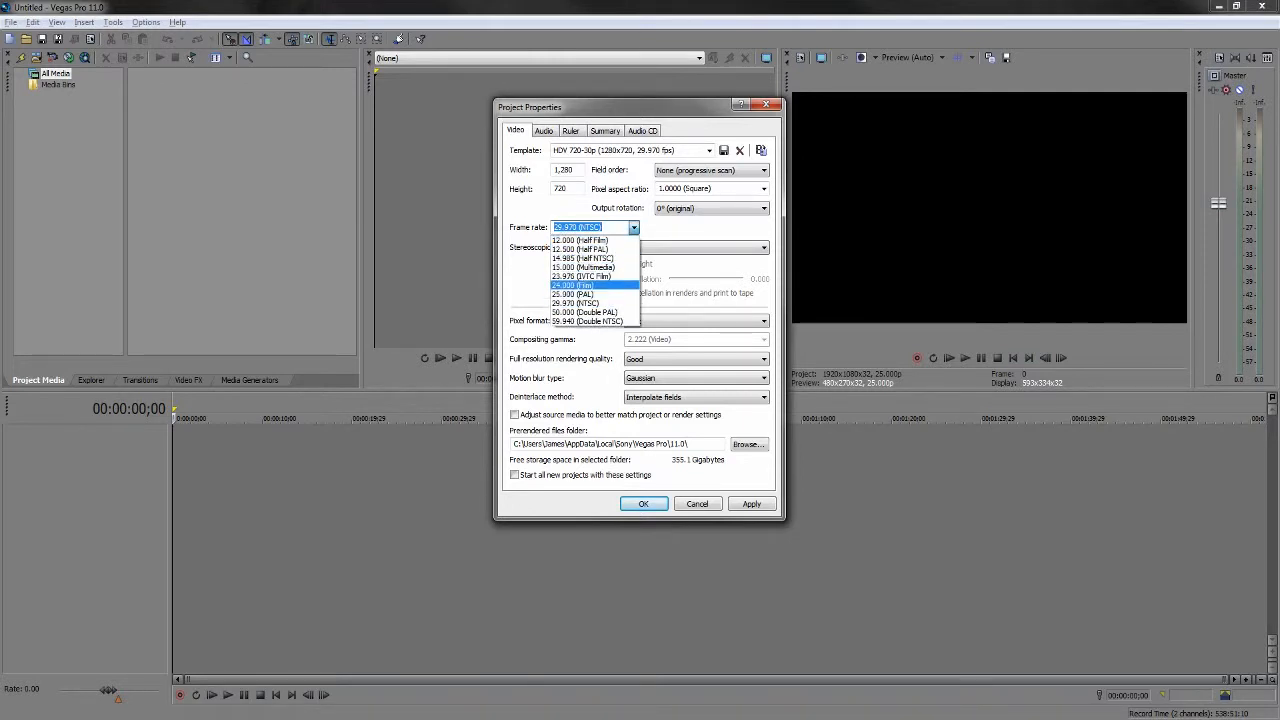
left_click(574, 294)
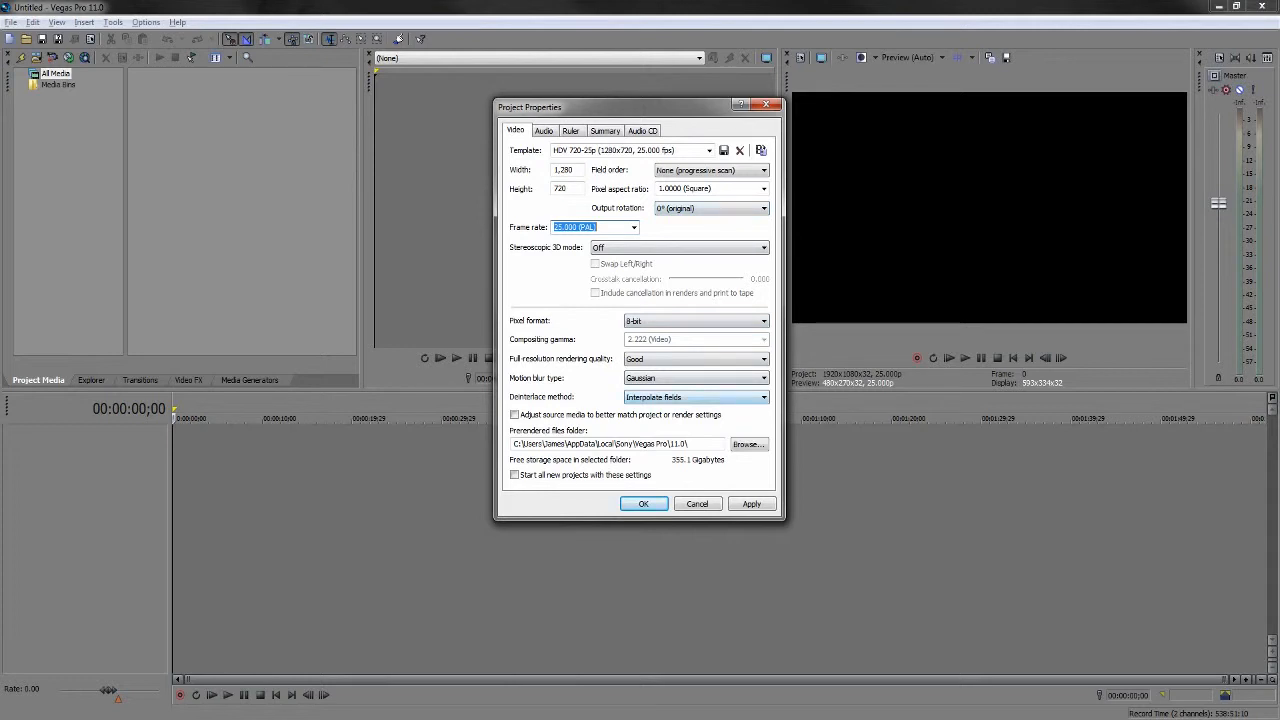
left_click(696, 397)
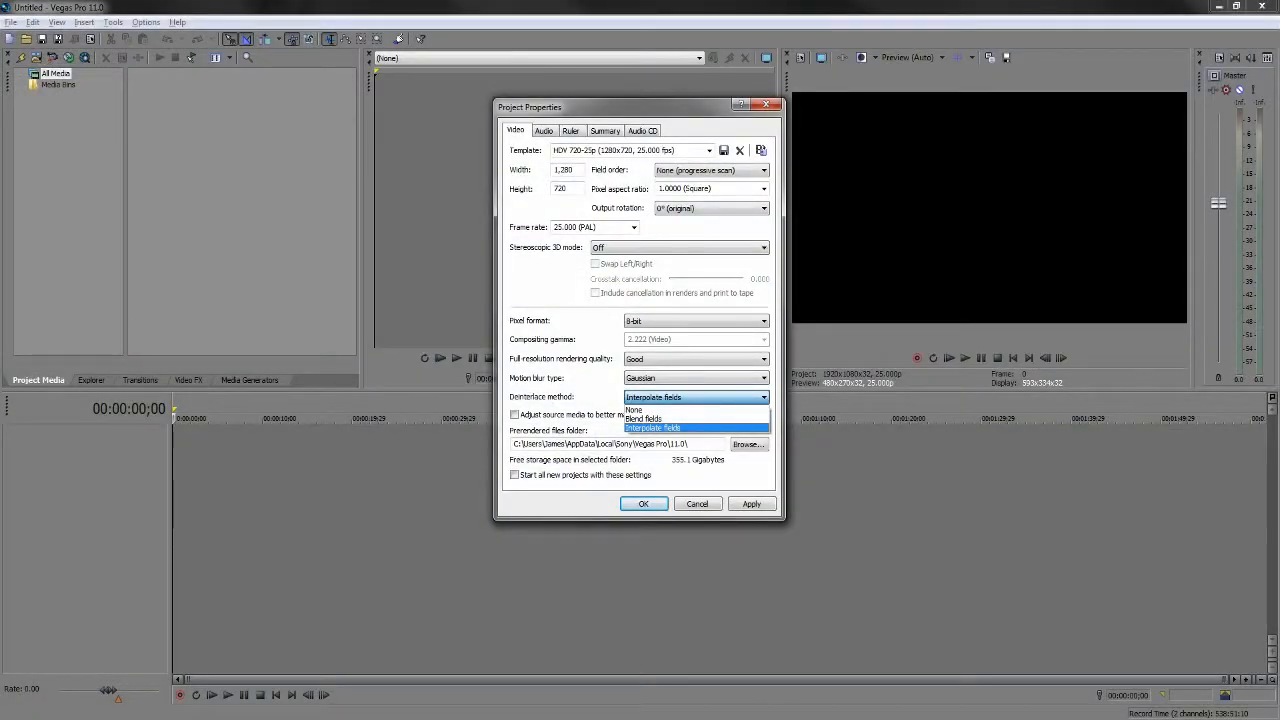
key("Return")
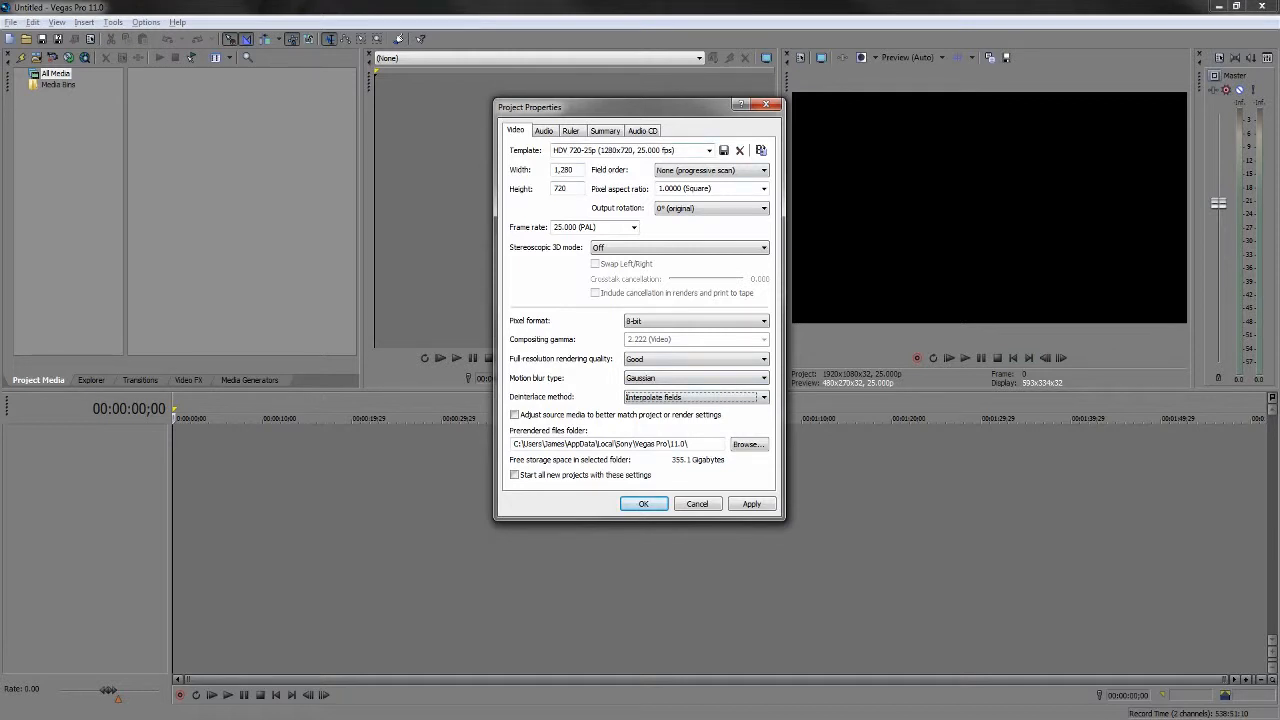
- Check the project's audio properties, including the master bus mode, and return to the video properties
key("ctrl+Tab")
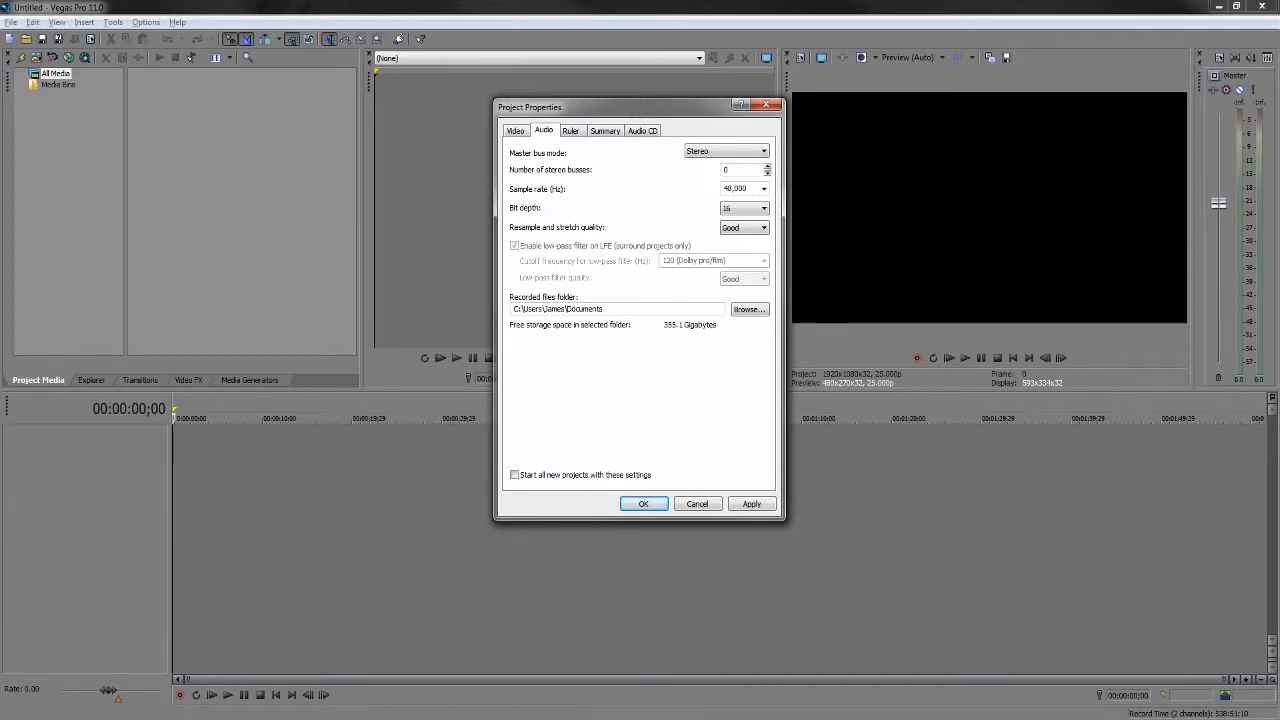
key("alt+Down")
key("Down")
key("Return")
key("ctrl+shift+Tab")
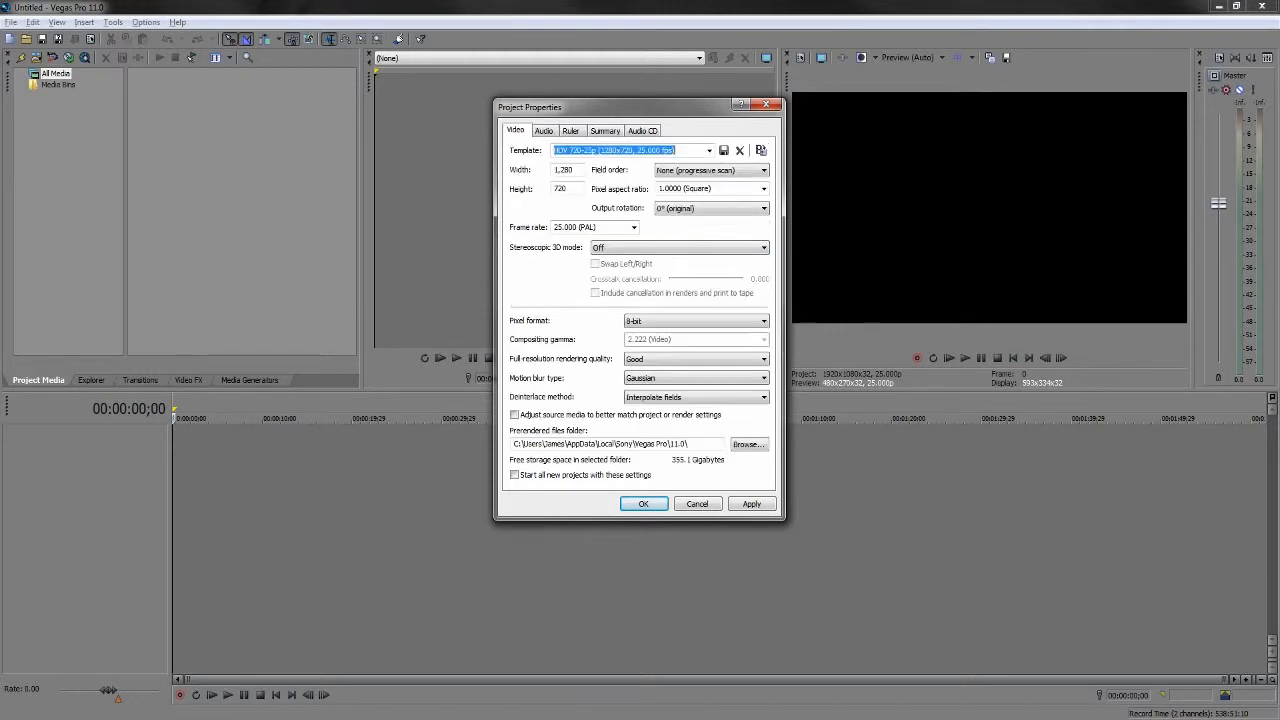
- Make these settings the default for all new projects, apply them and close the project properties
left_click(515, 475)
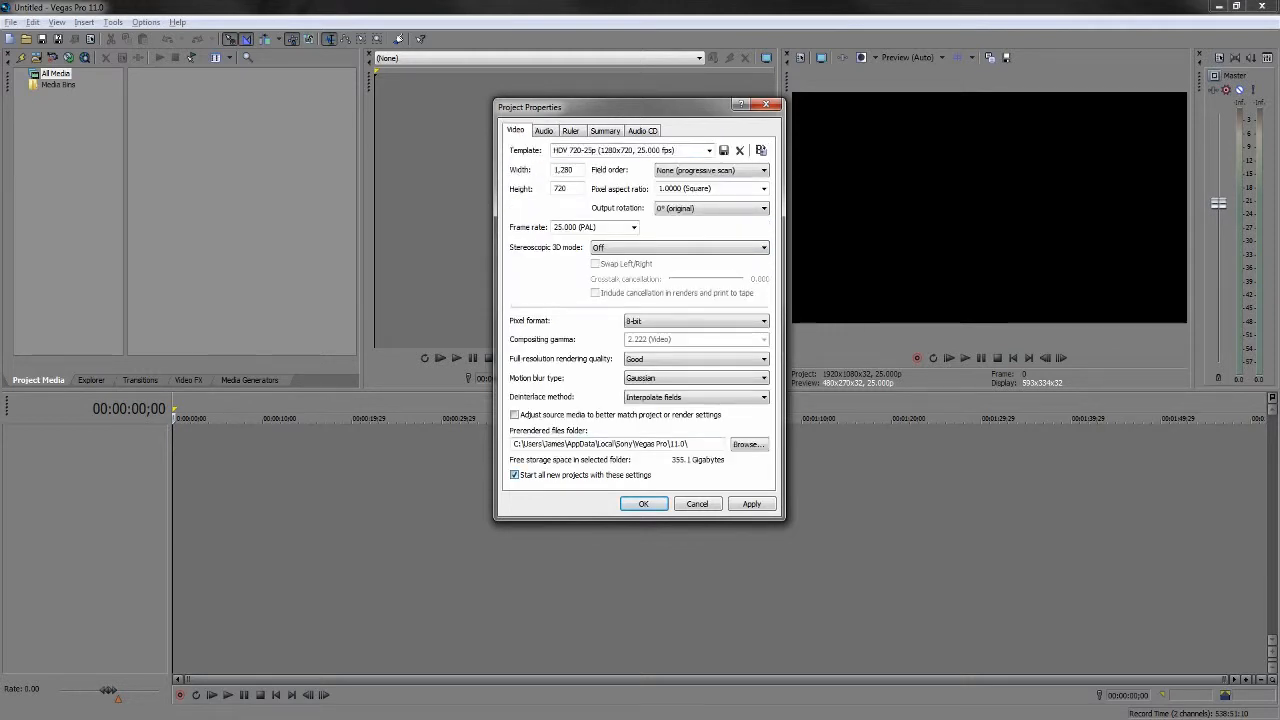
left_click(752, 504)
left_click(643, 504)
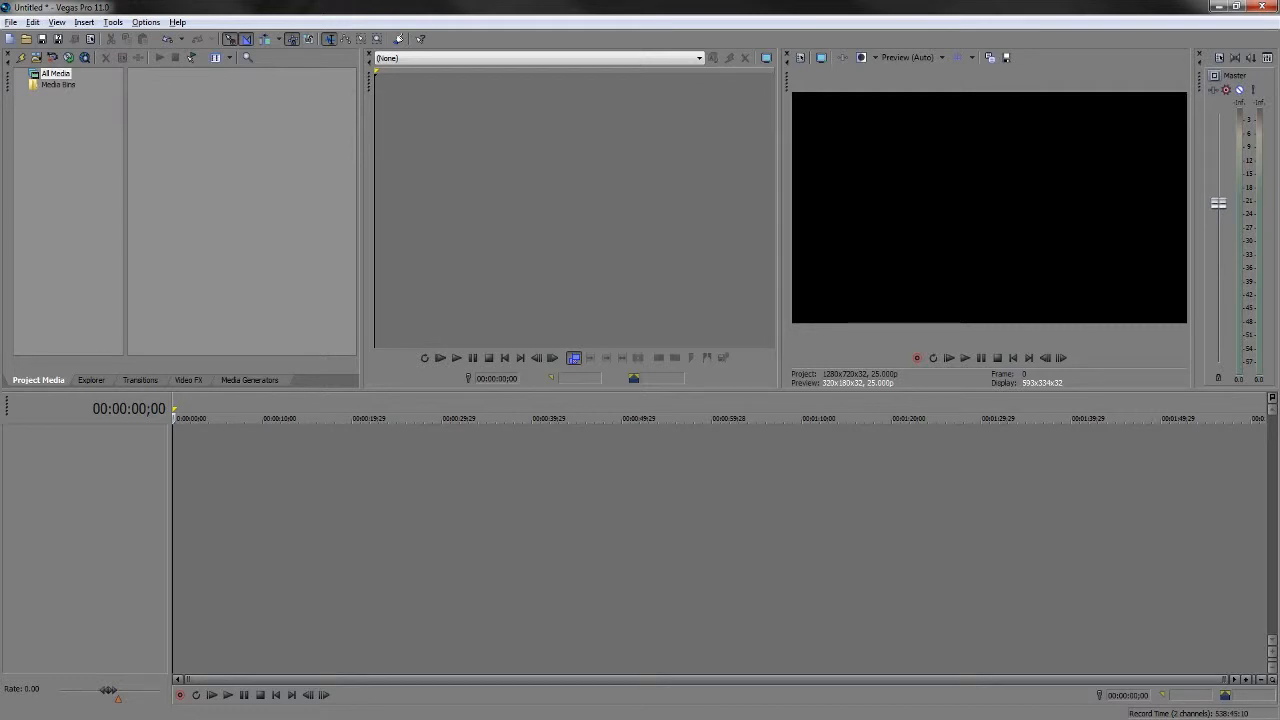
- Place the MVI_5524.MOV clip at the start of the timeline and preview several points in its footage
left_click_drag(164, 98, 178, 475)
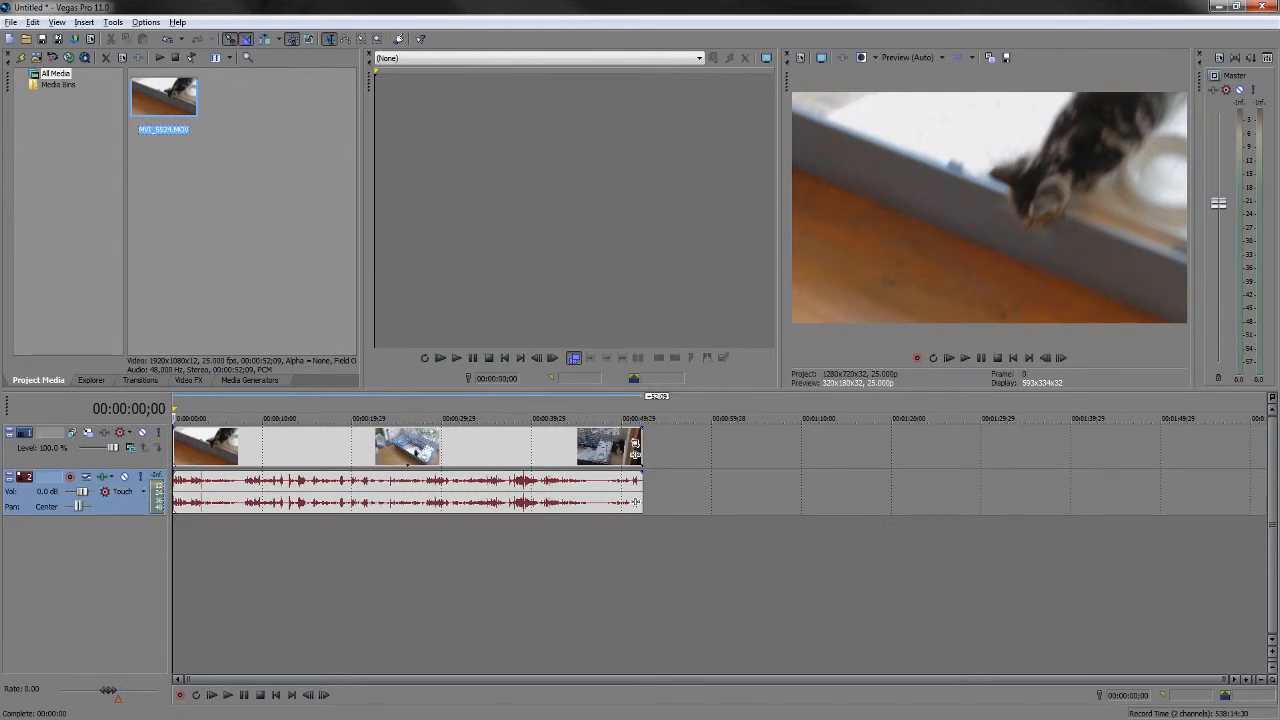
left_click(264, 447)
left_click(313, 447)
left_click(405, 447)
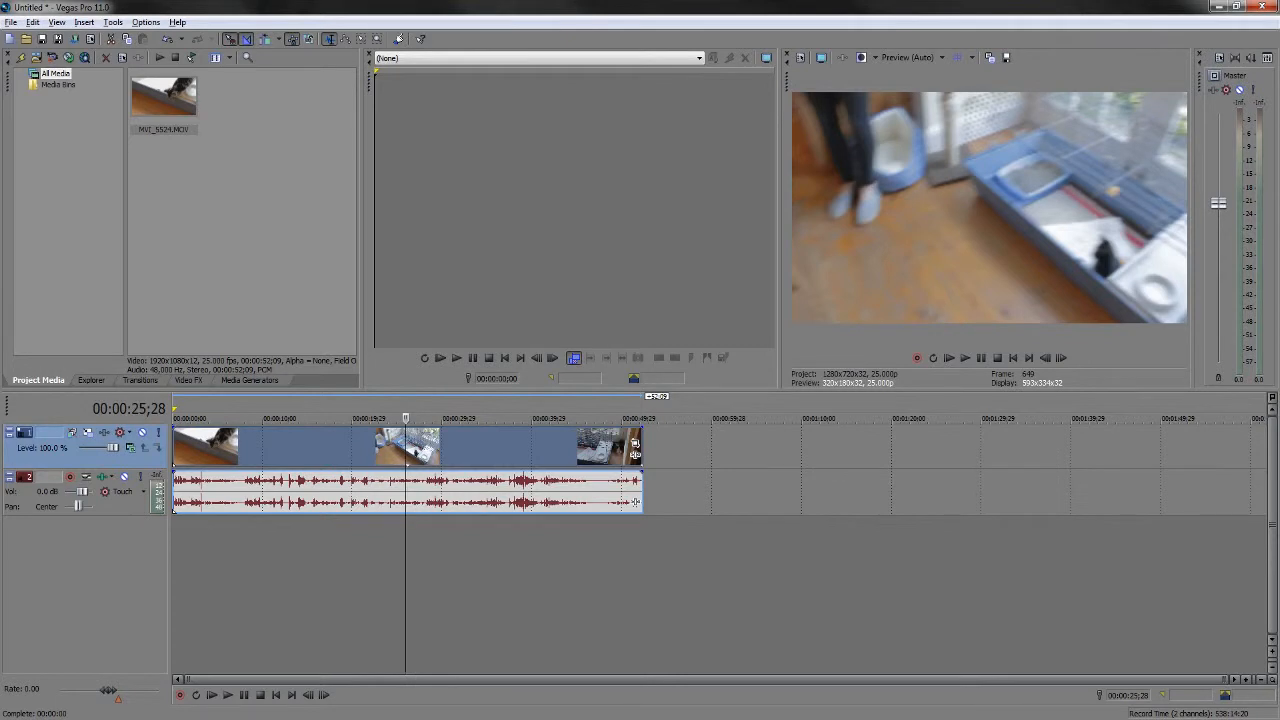
left_click(320, 447)
left_click(253, 447)
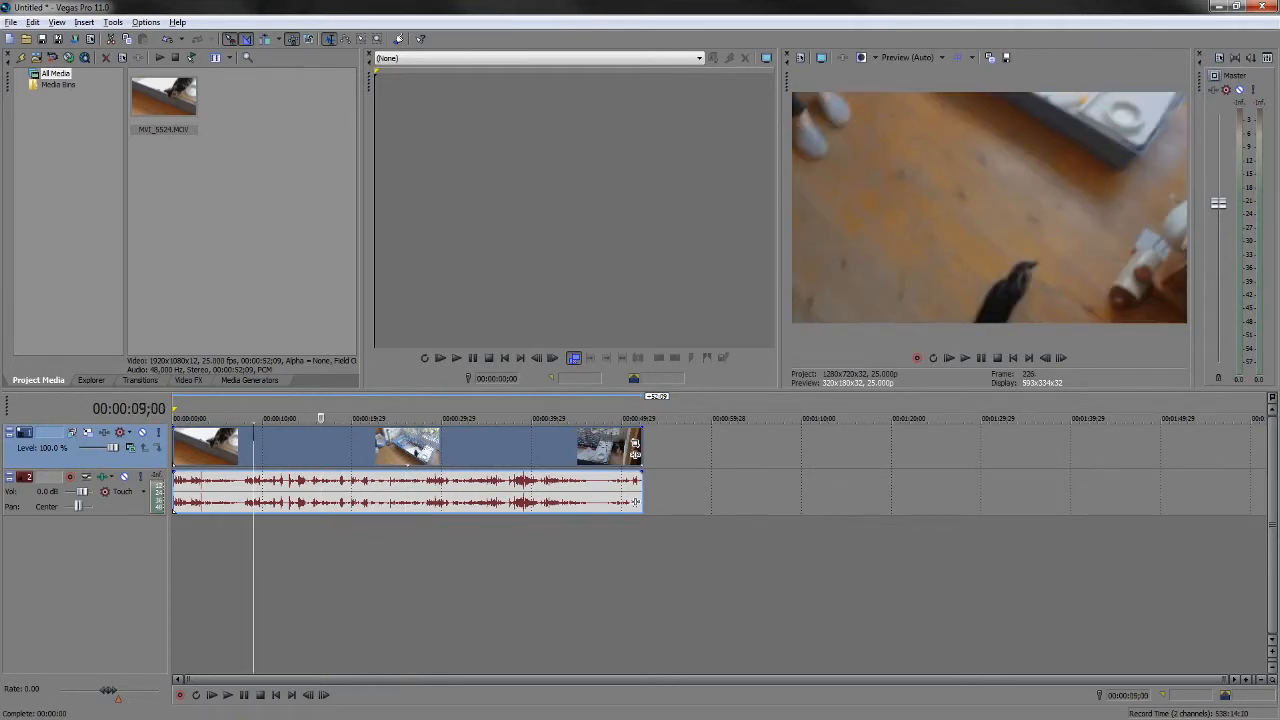
- Split the clip at 00:00:15;21 and delete the section before the cut, closing the gap
left_click(314, 418)
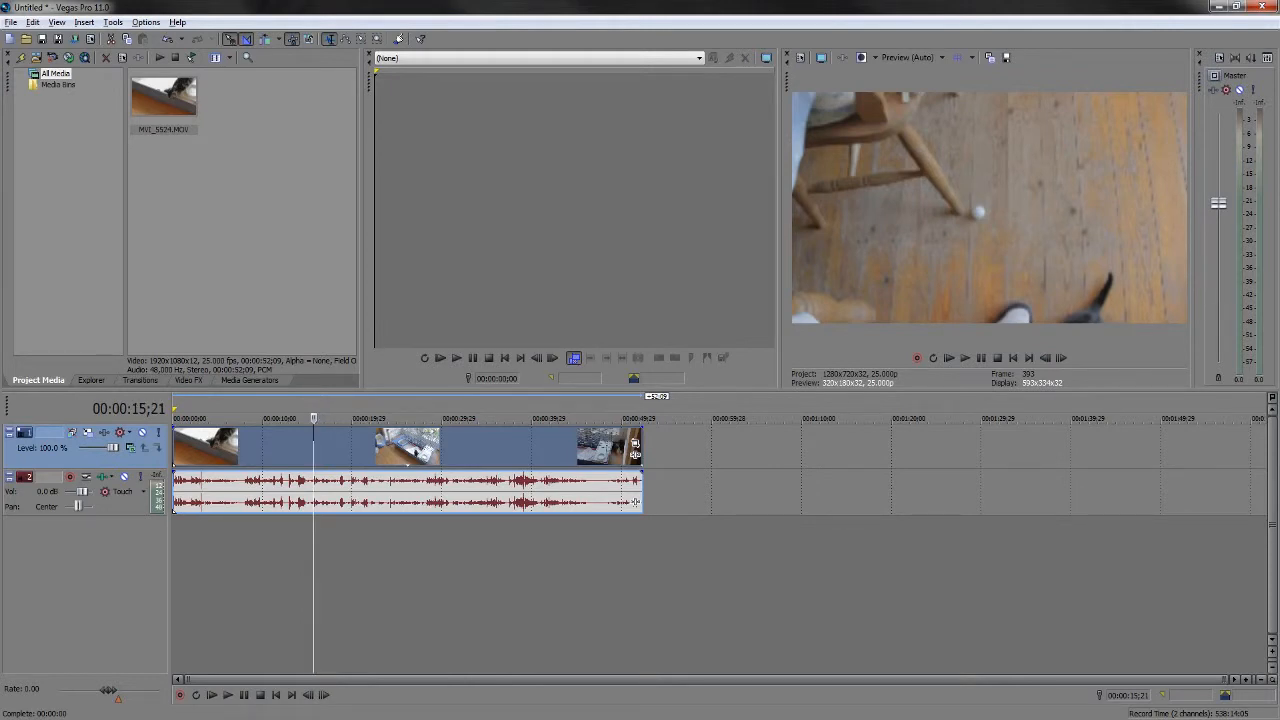
key("s")
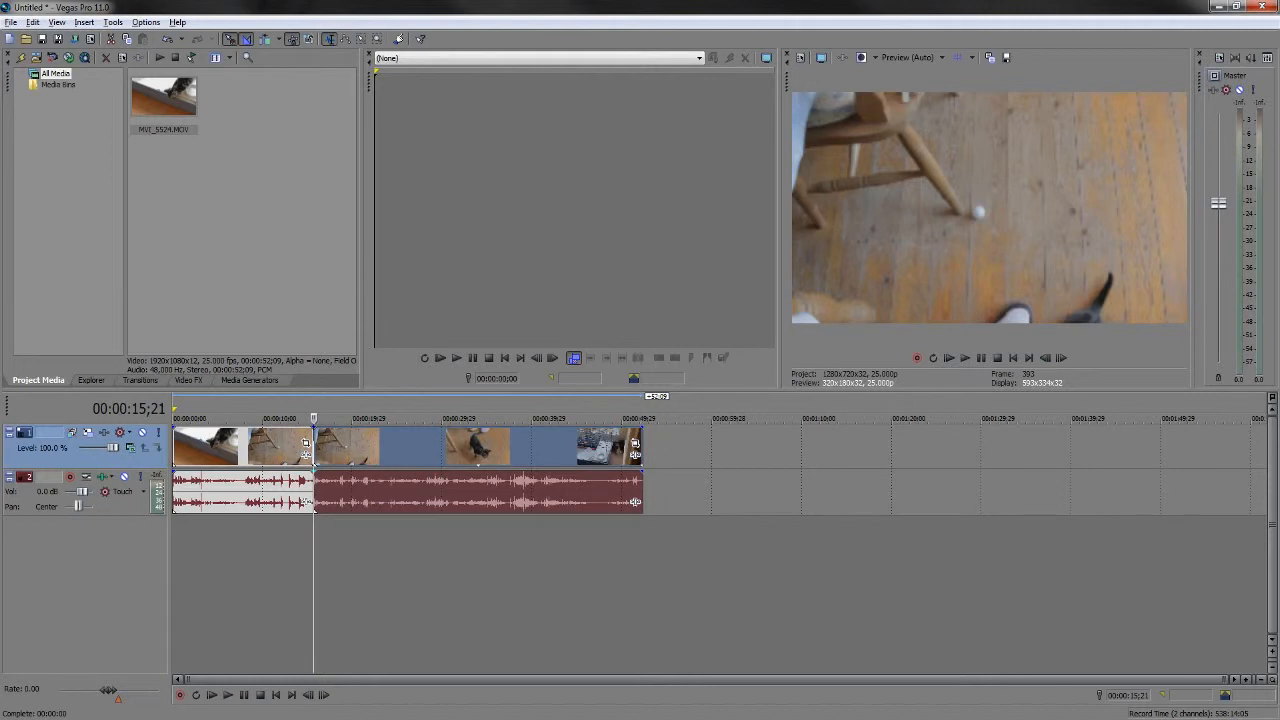
left_click(290, 447)
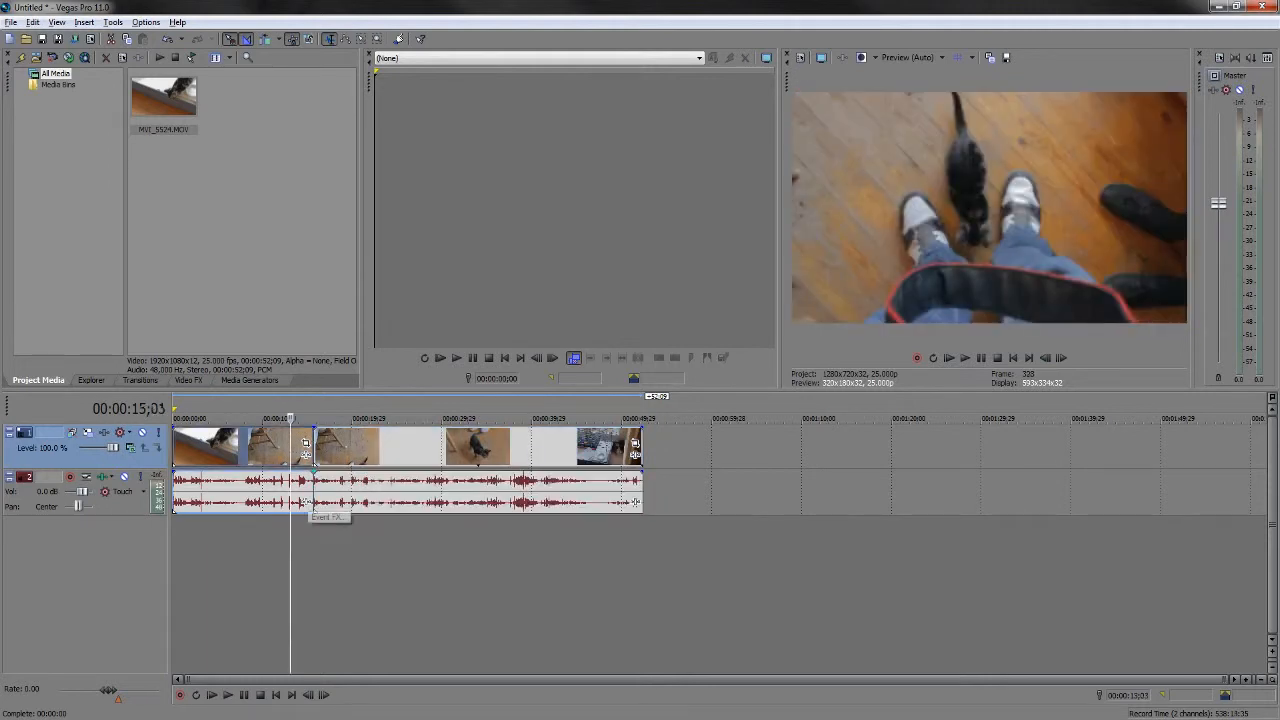
key("Delete")
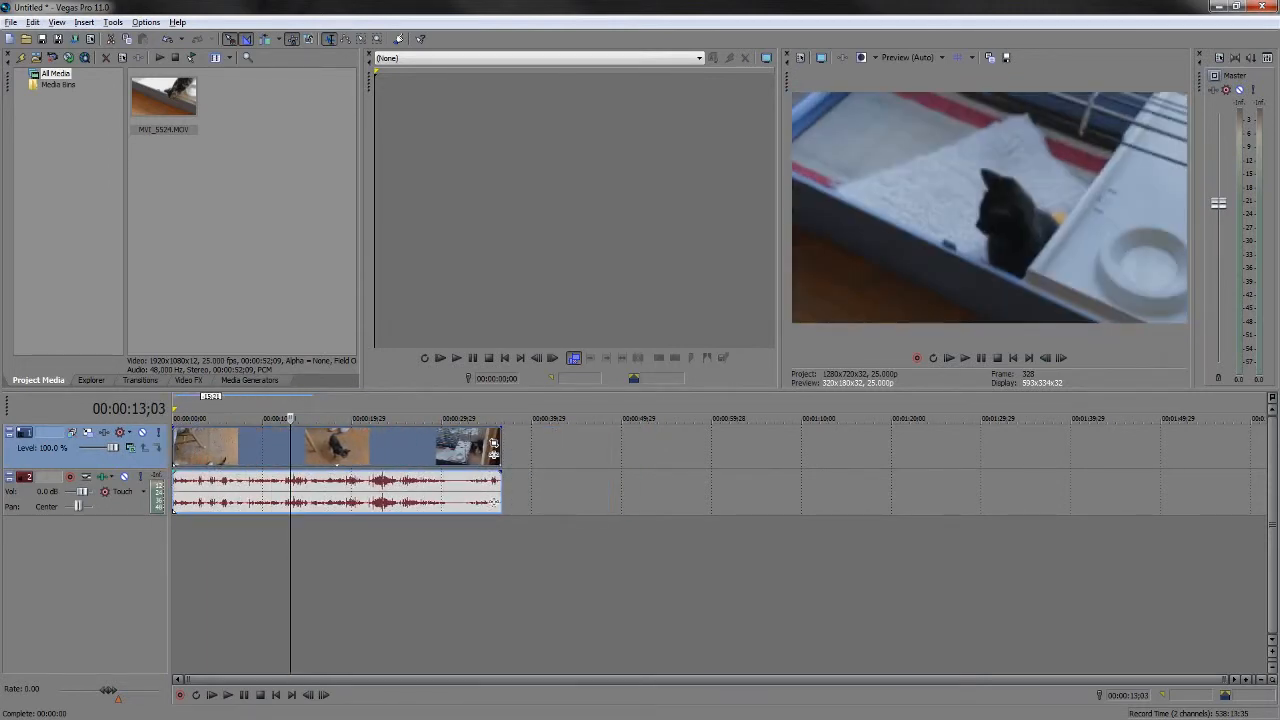
- Split the remaining clip at 00:00:09;16 and delete everything after the cut
left_click(196, 447)
left_click(234, 447)
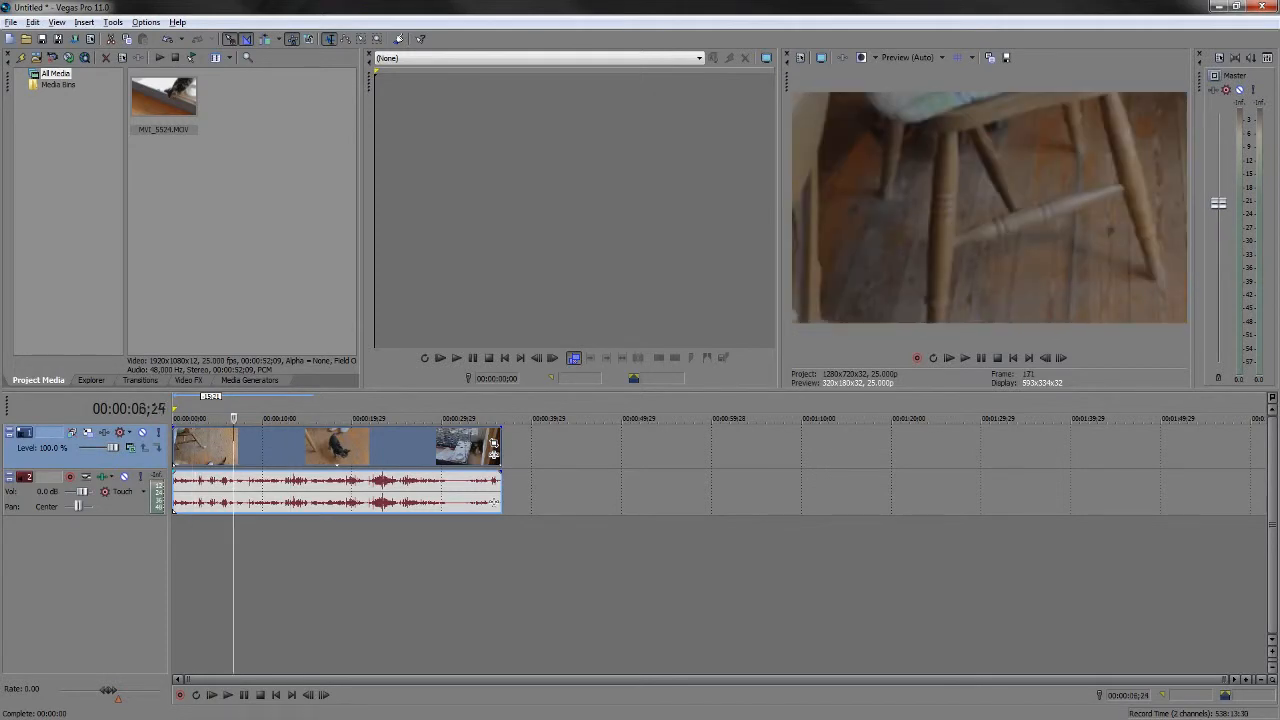
left_click(258, 440)
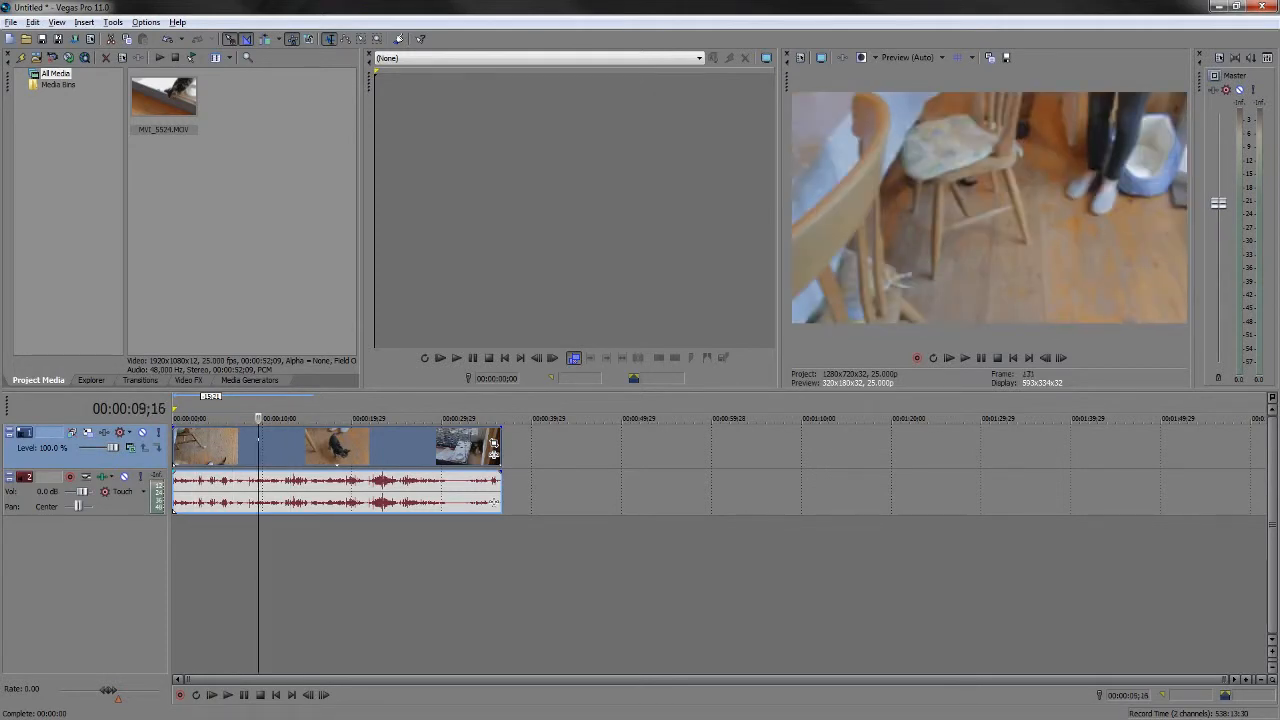
key("s")
key("Delete")
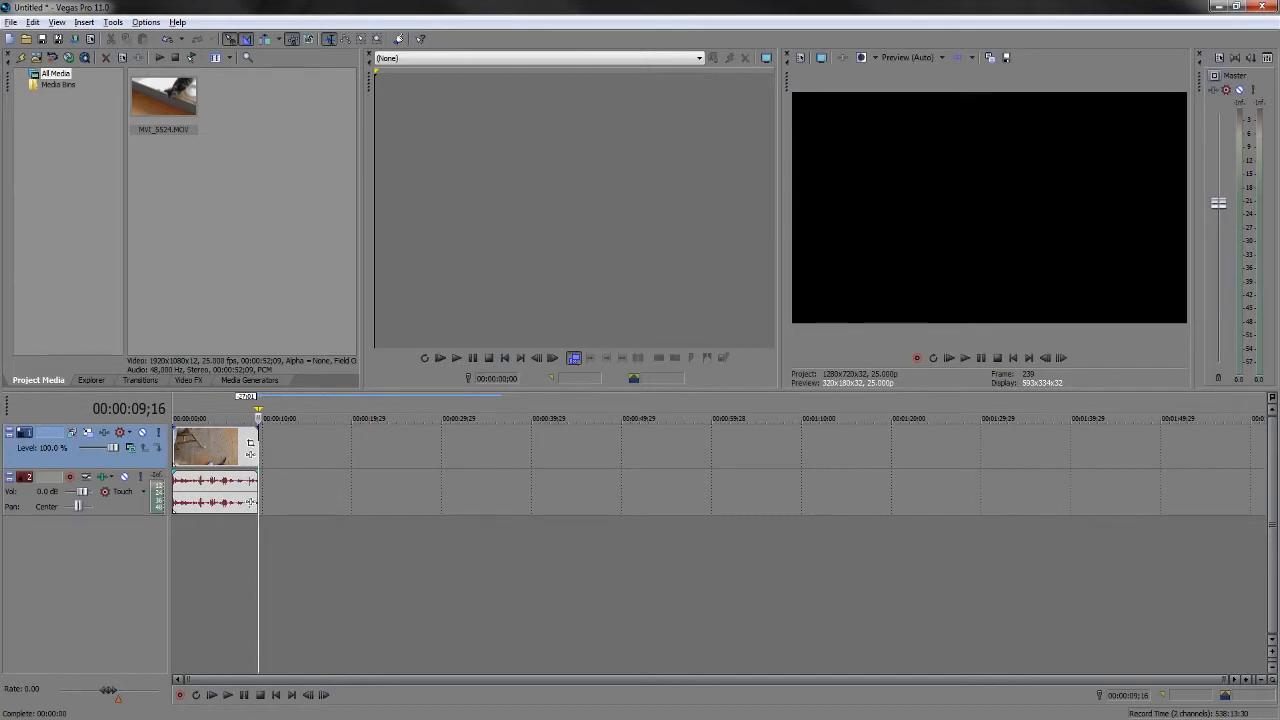
- Mark a loop region over the clip from 00:00:02;02 to 00:00:05;27
key("ctrl+Home")
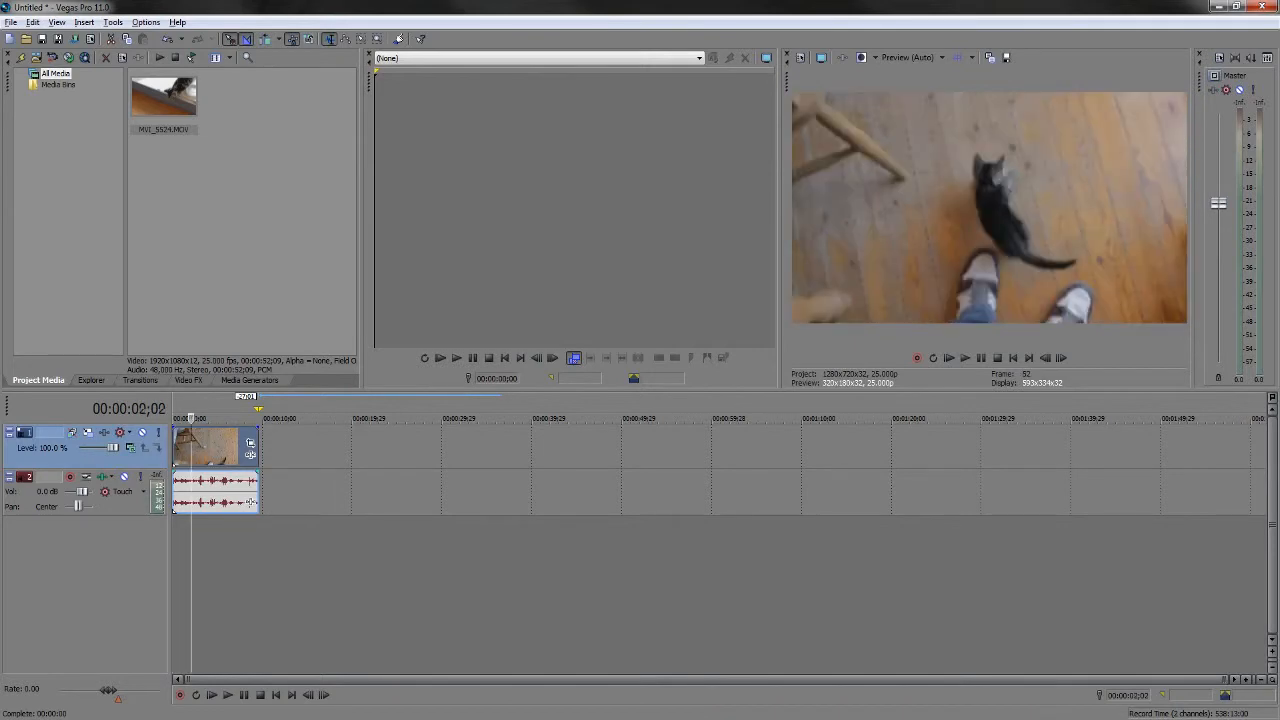
key("i")
left_click(225, 448)
key("o")
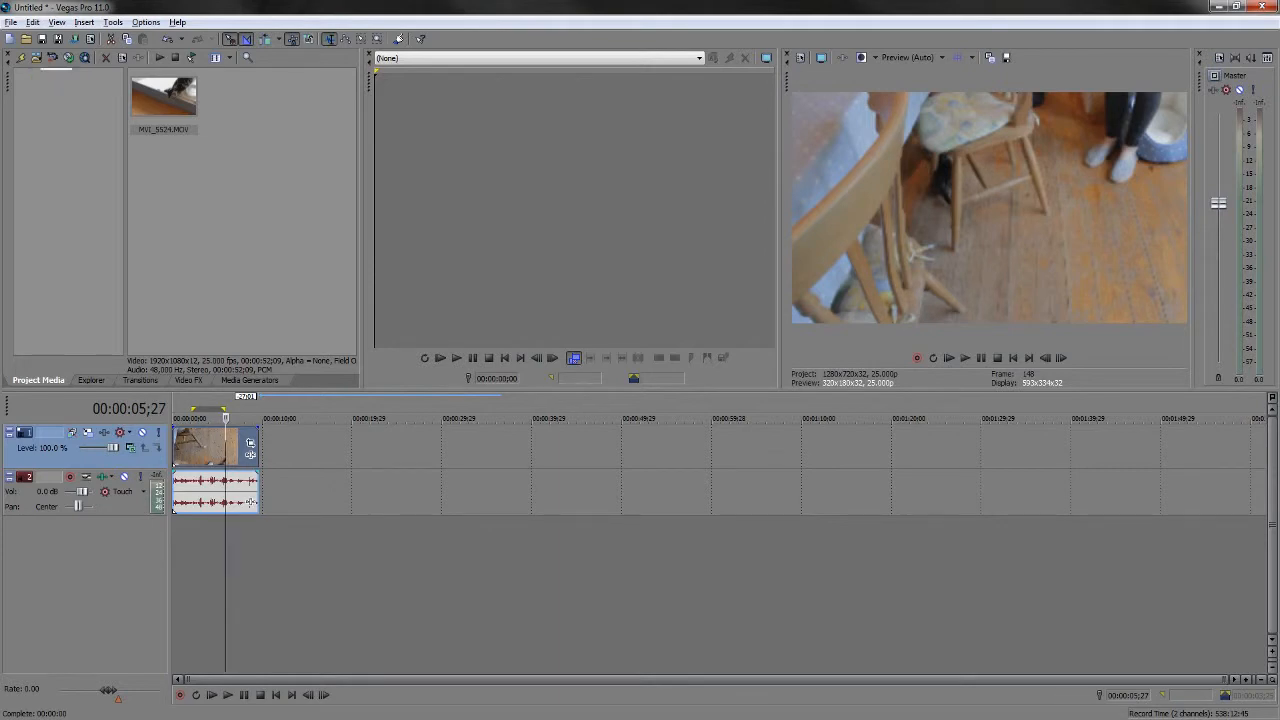
- Extend the loop region over the whole clip, from 00:00:00;00 to 00:00:09;16, and open the Render As settings
key("ctrl+Home")
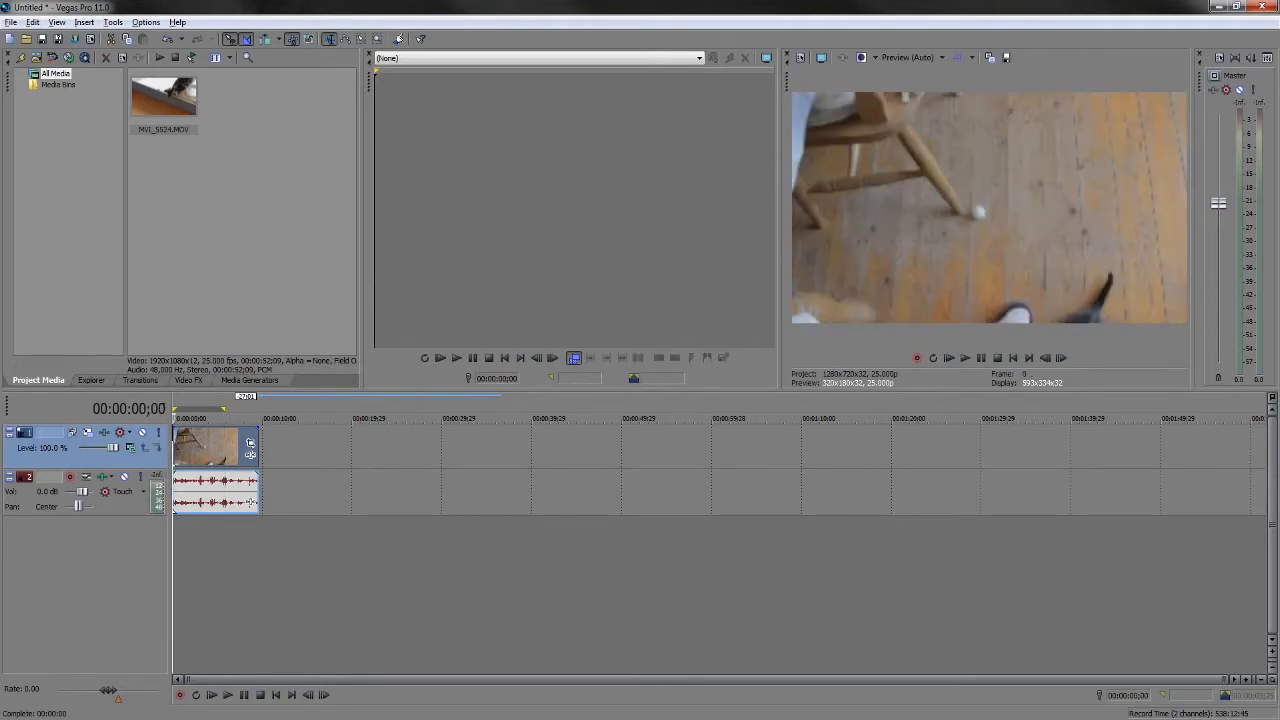
key("ctrl+End")
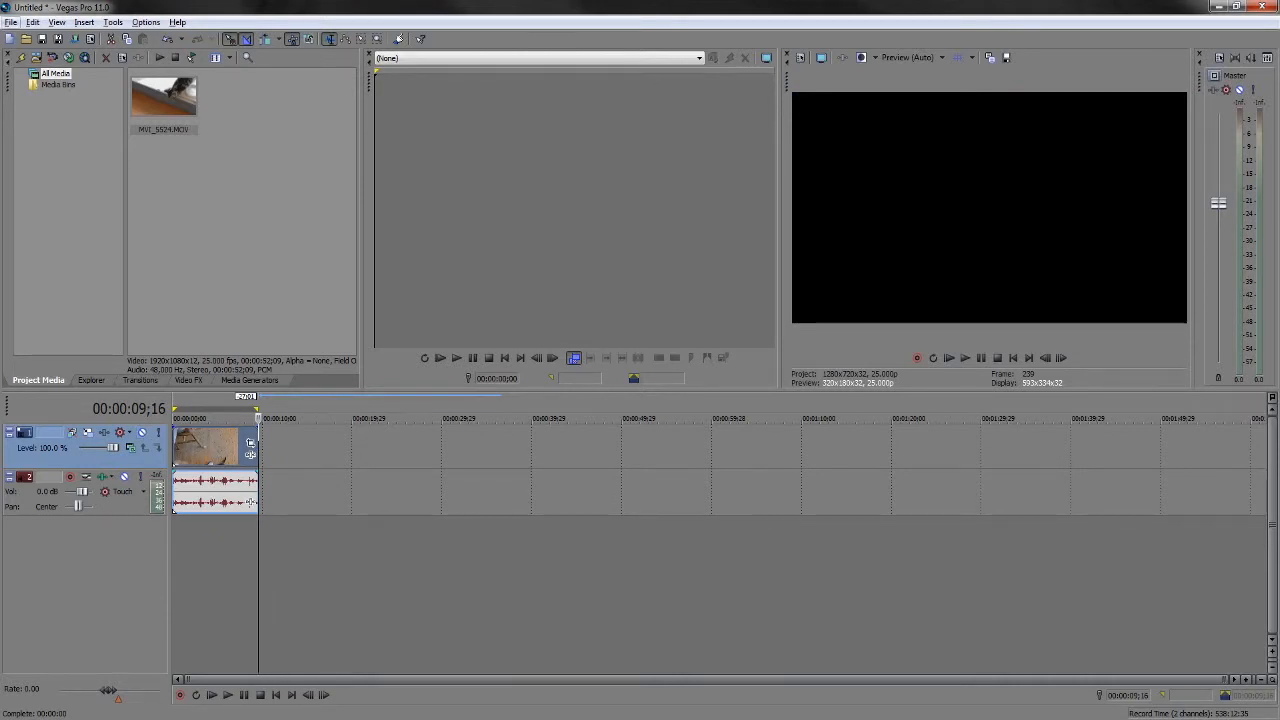
left_click(11, 22)
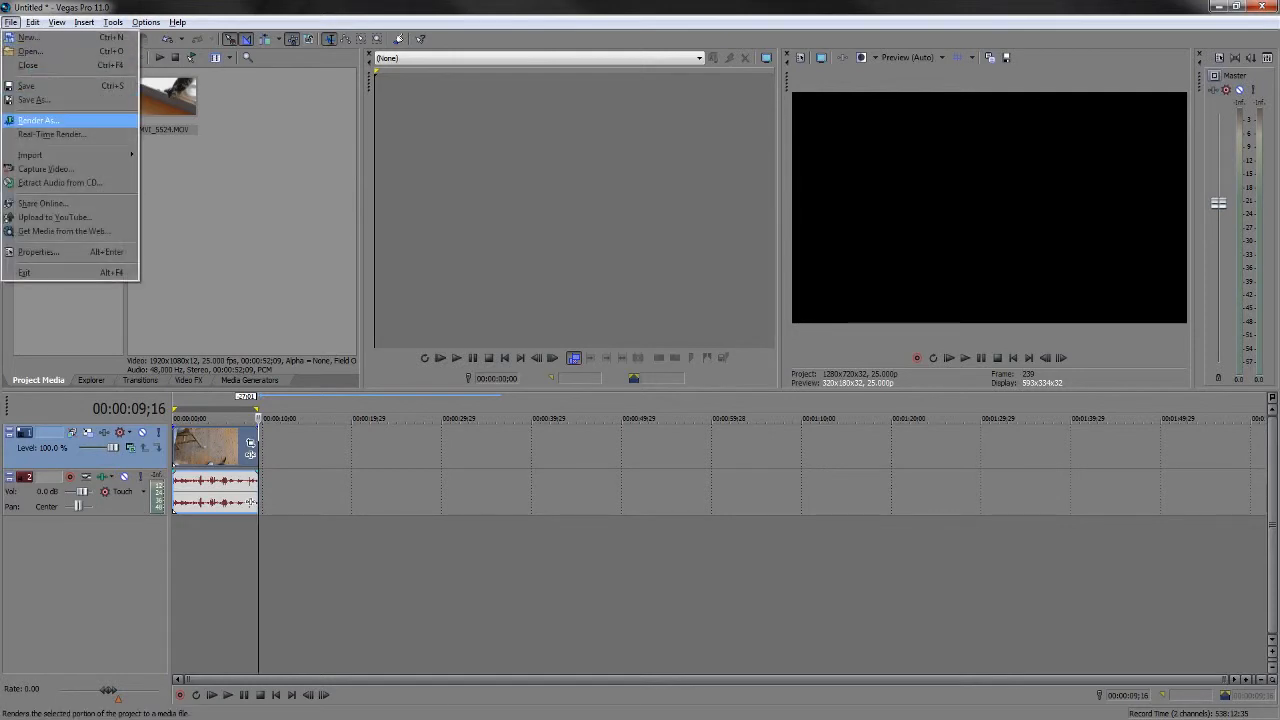
left_click(37, 120)
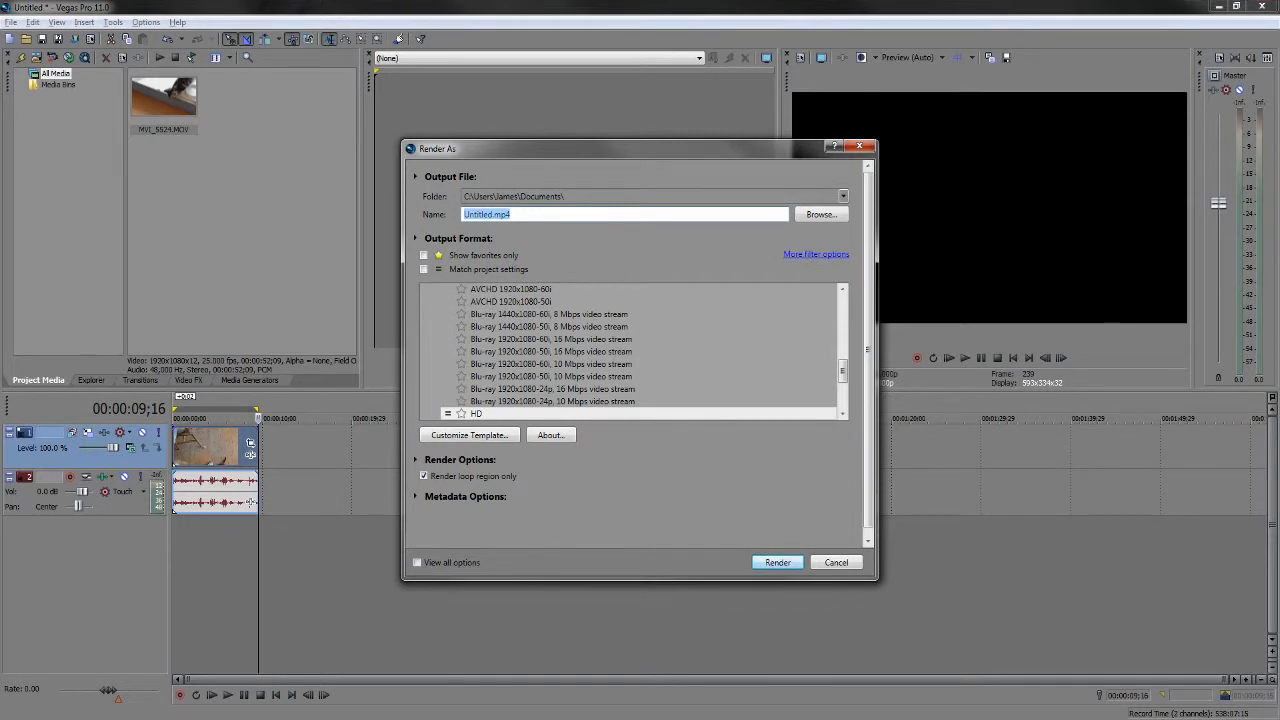
- Collapse the Sony AVC/MVC templates and select Windows Media Video V11 (*.wmv) as the output format
scroll(632, 350, "up", 10)
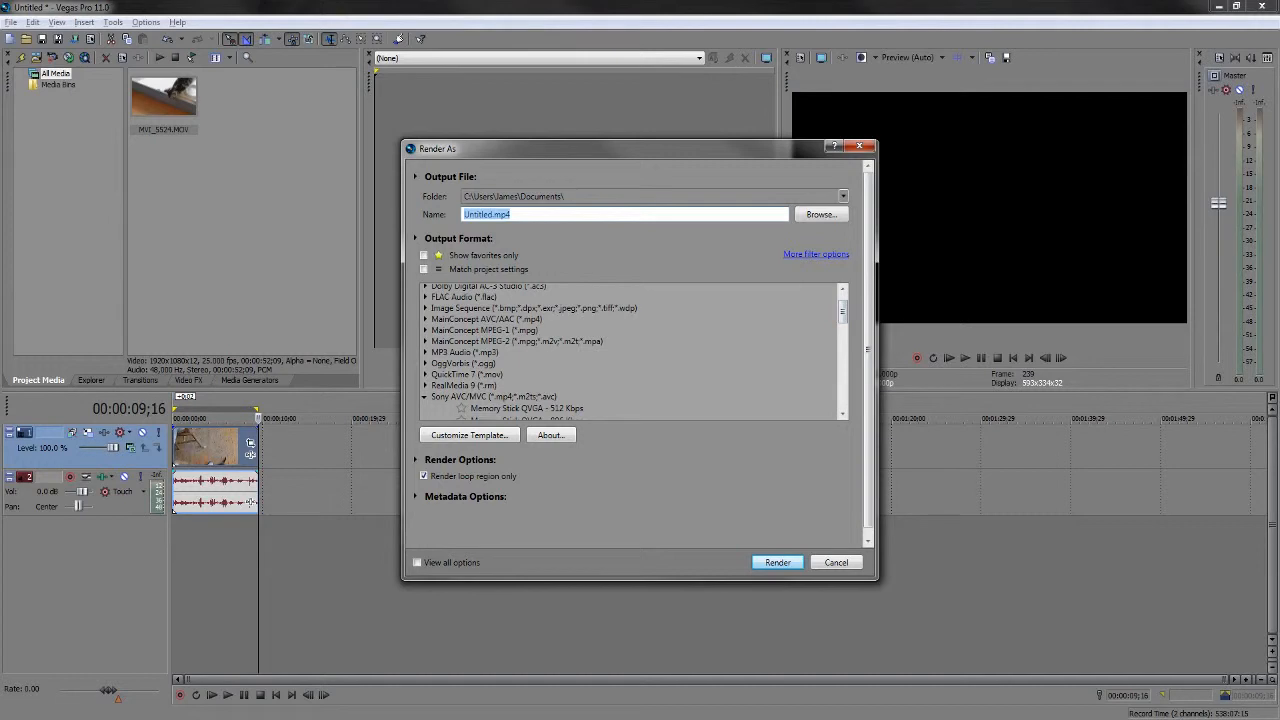
left_click(424, 397)
scroll(424, 397, "down", 3)
left_click(493, 404)
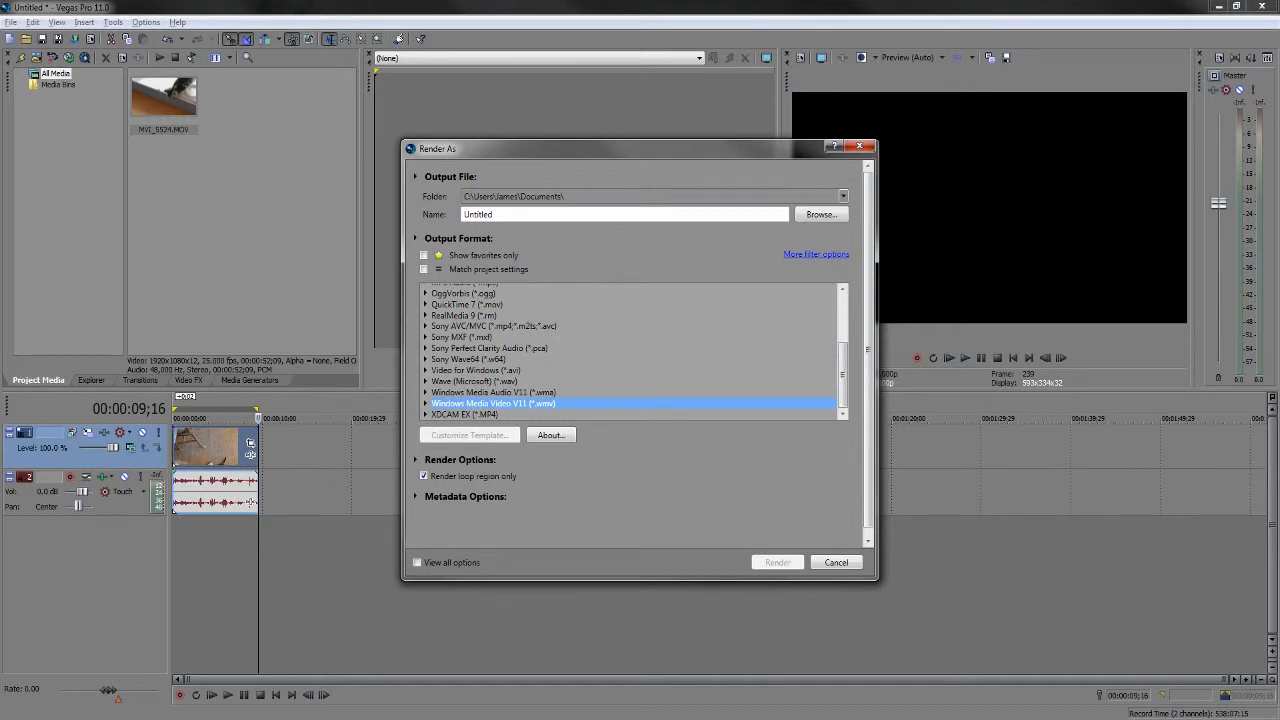
- Choose the Sony AVC/MVC template "Memory Stick QVGA baseline - 896 Kbps" and open its custom settings
left_click(425, 326)
left_click(529, 363)
scroll(529, 363, "down", 6)
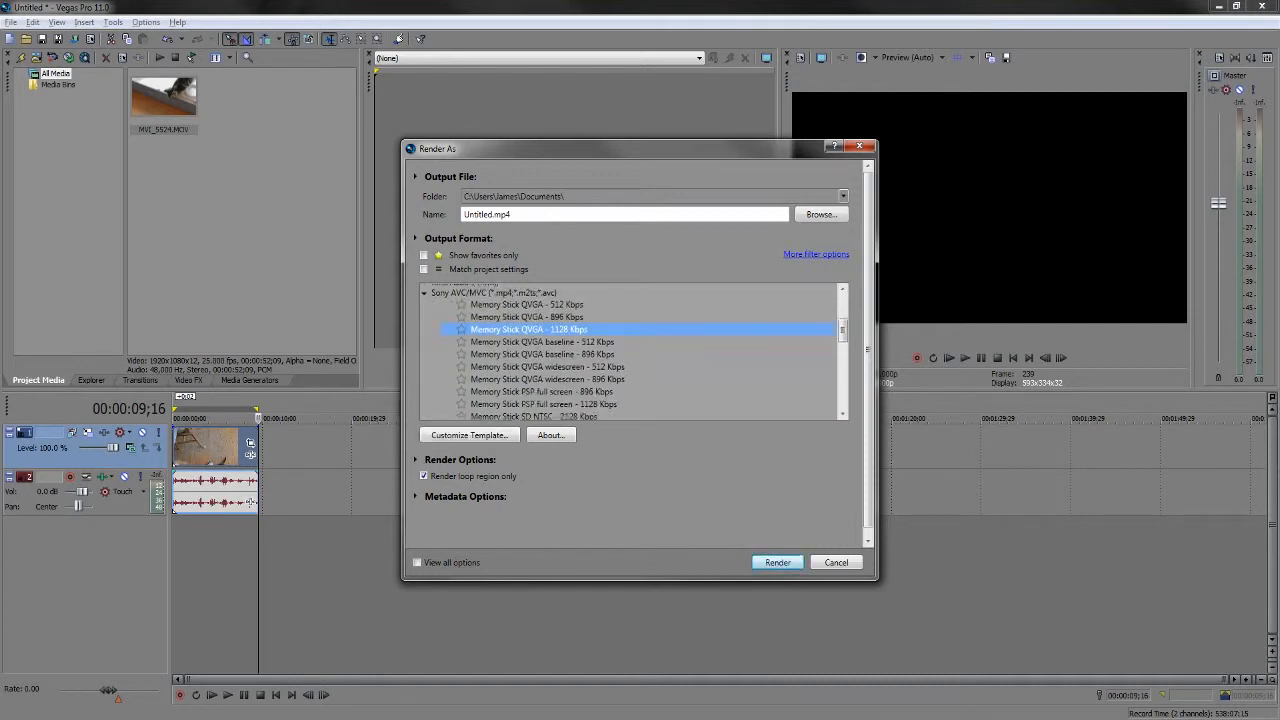
scroll(630, 350, "down", 4)
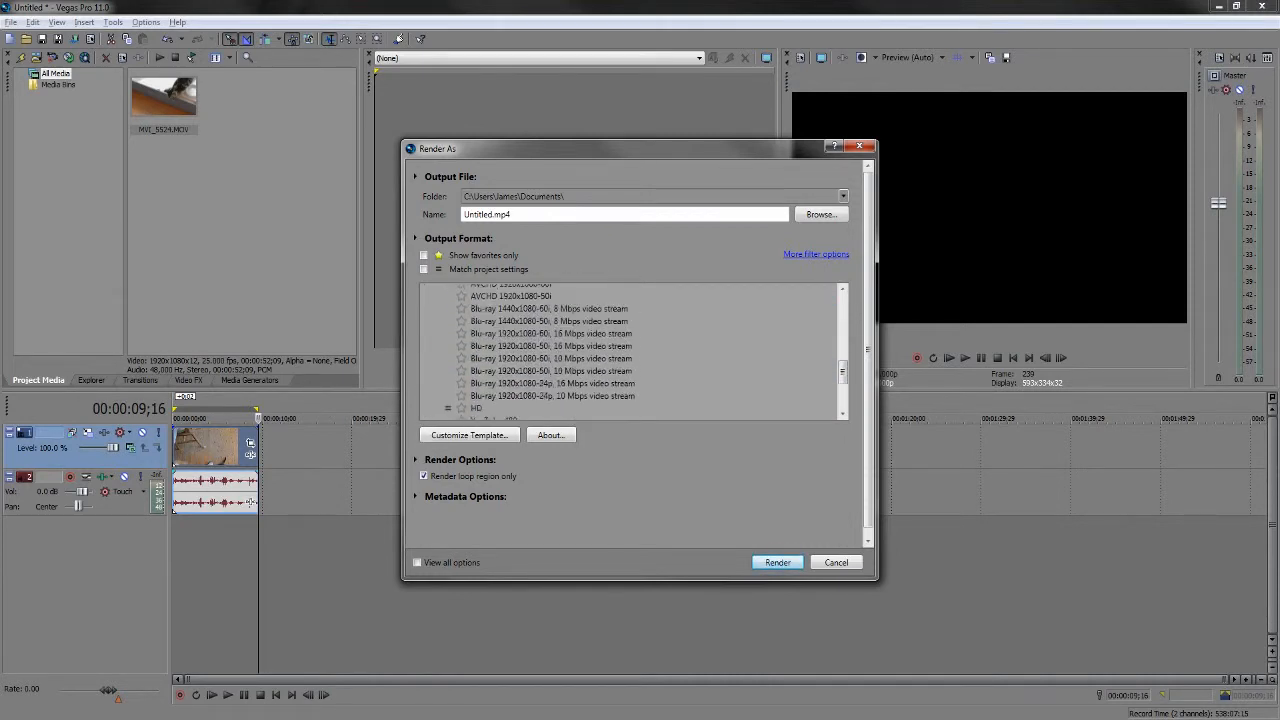
scroll(630, 350, "up", 6)
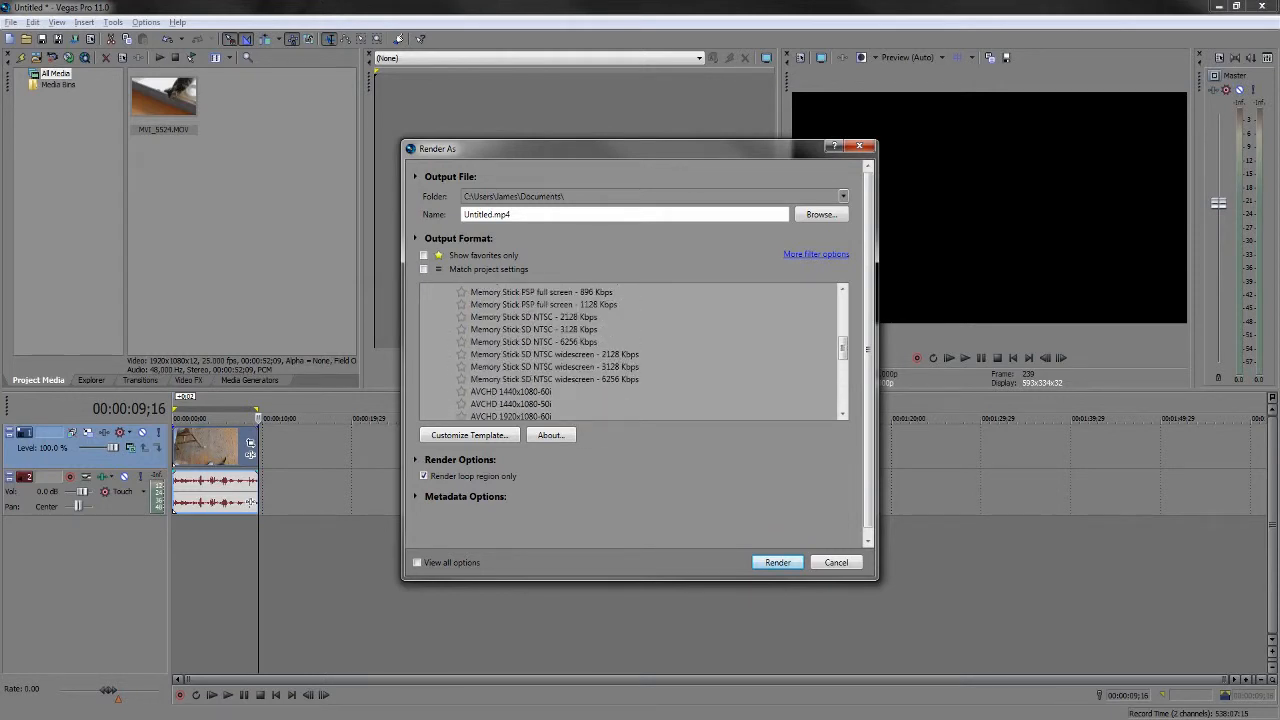
scroll(630, 350, "up", 2)
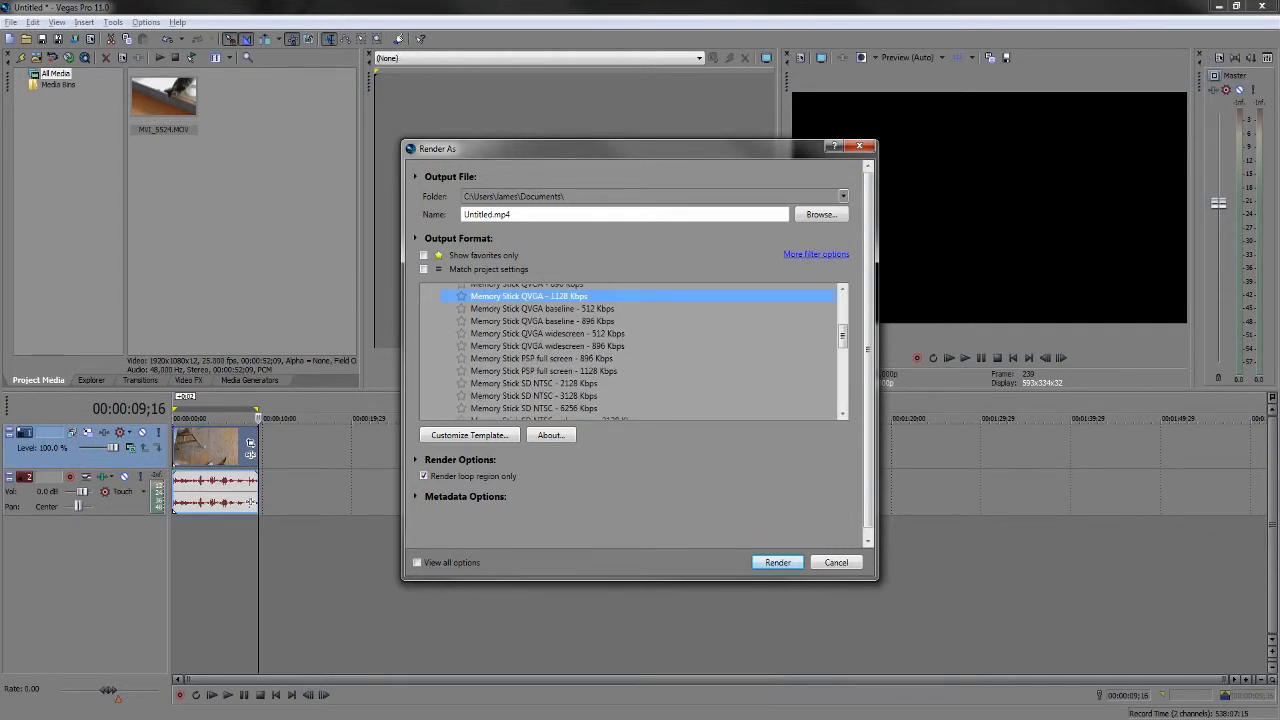
left_click(542, 358)
left_click(547, 334)
left_click(542, 321)
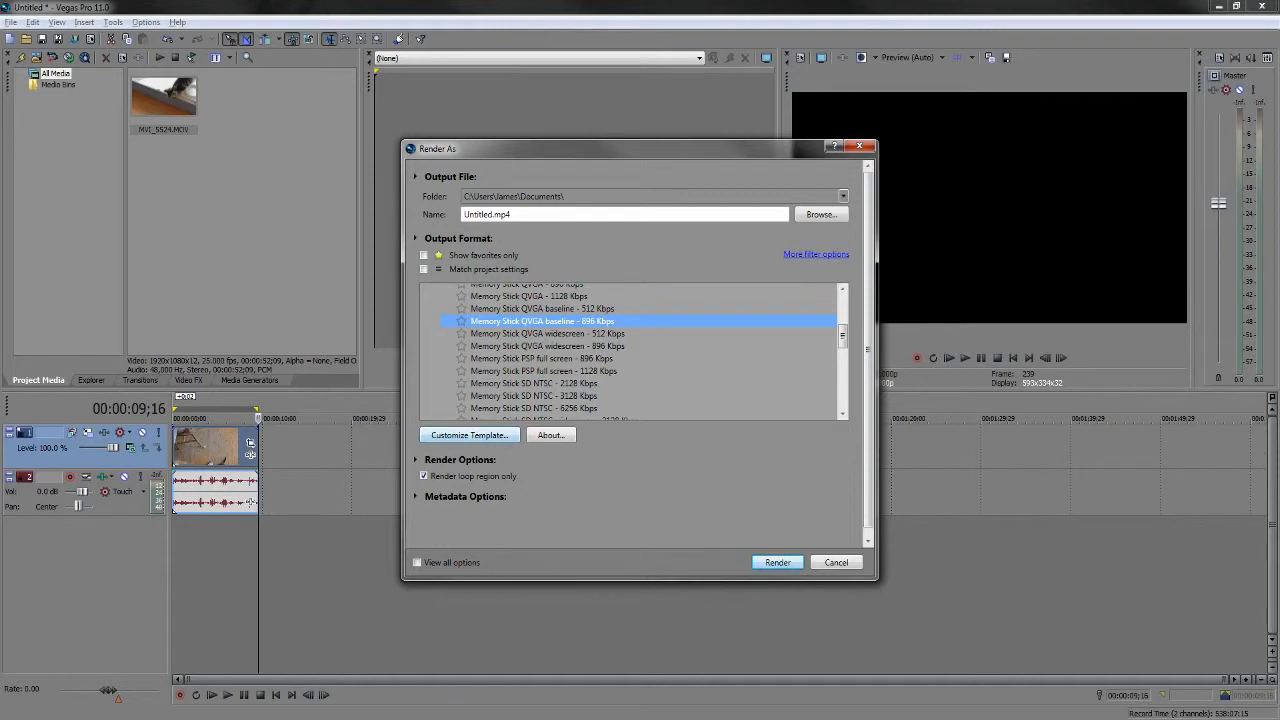
left_click(469, 435)
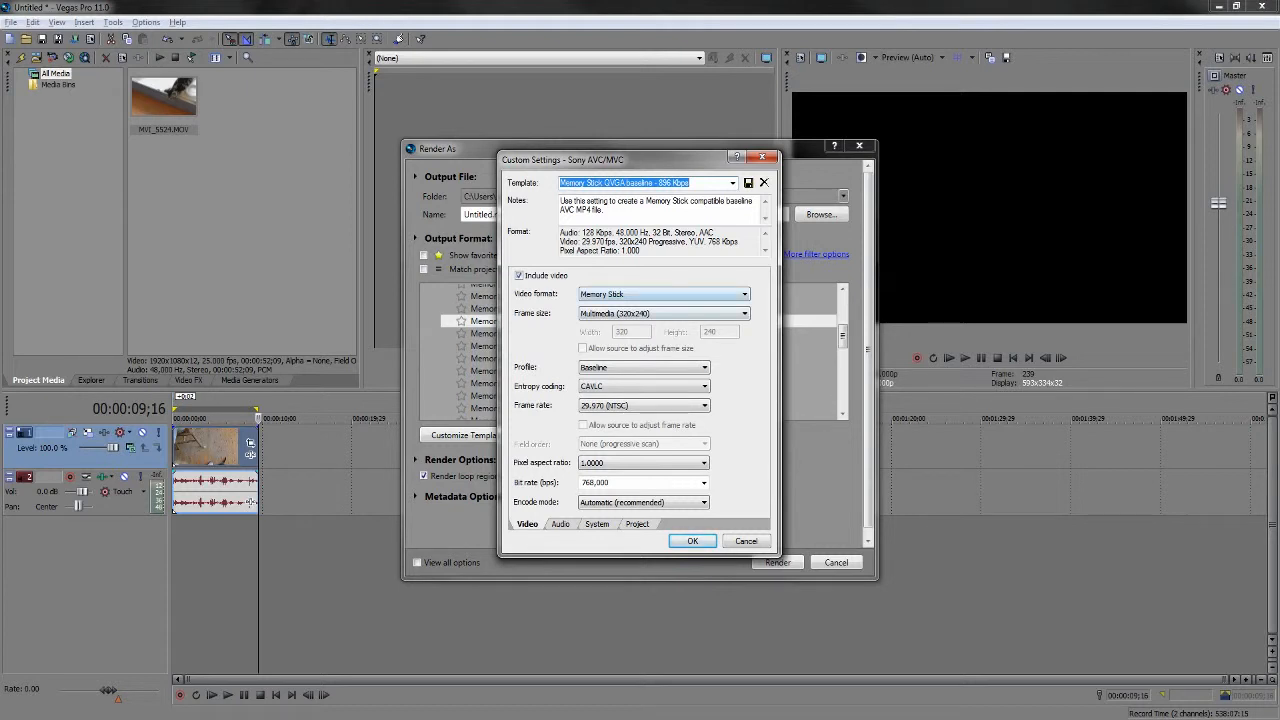
- Set the template's video format to AVC and its frame size to High definition (1280x720)
left_click(664, 294)
left_click(640, 307)
left_click(664, 314)
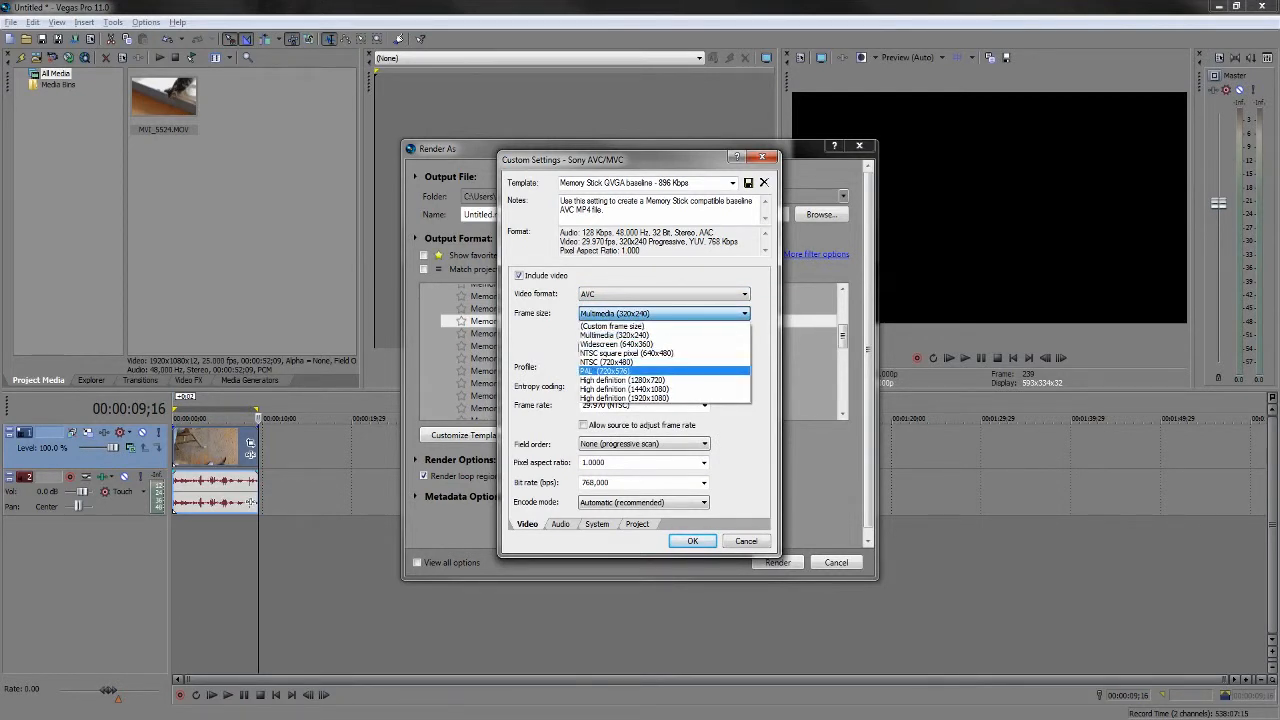
left_click(622, 380)
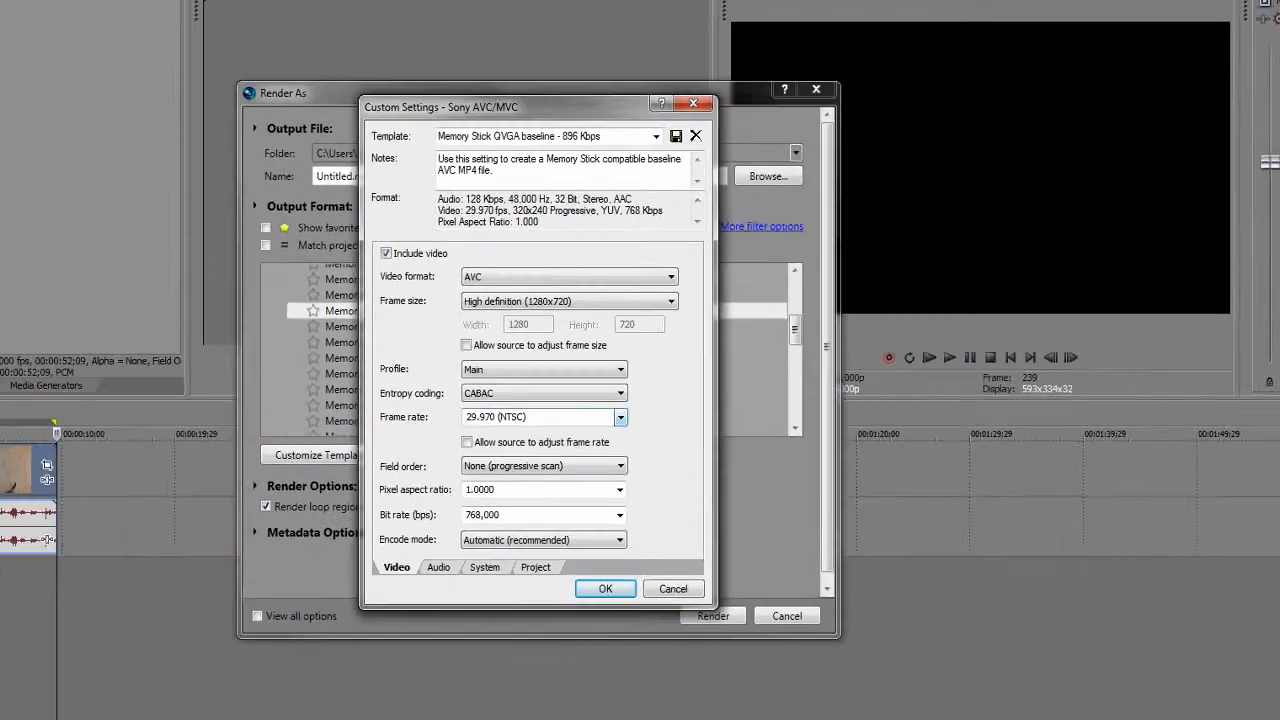
- Set the template's frame rate to 25.000 (PAL) and its video bit rate to 10,000,000 bps
left_click(172, 482)
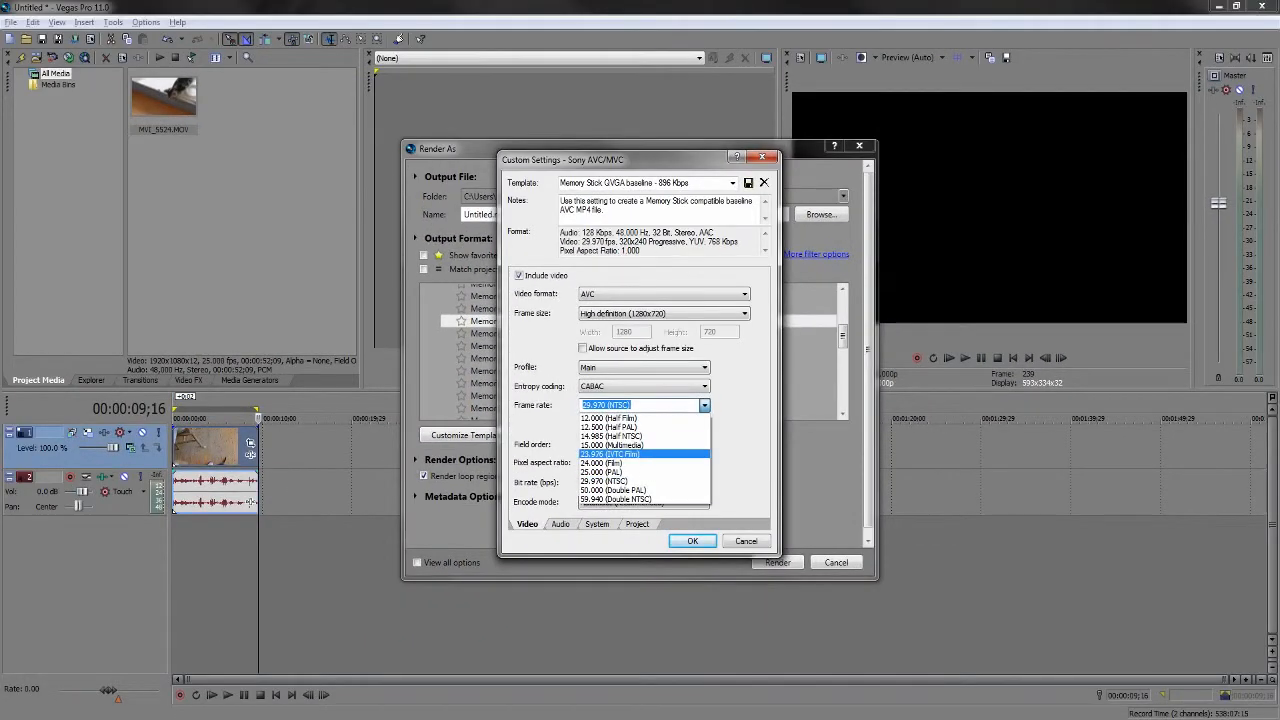
left_click(640, 472)
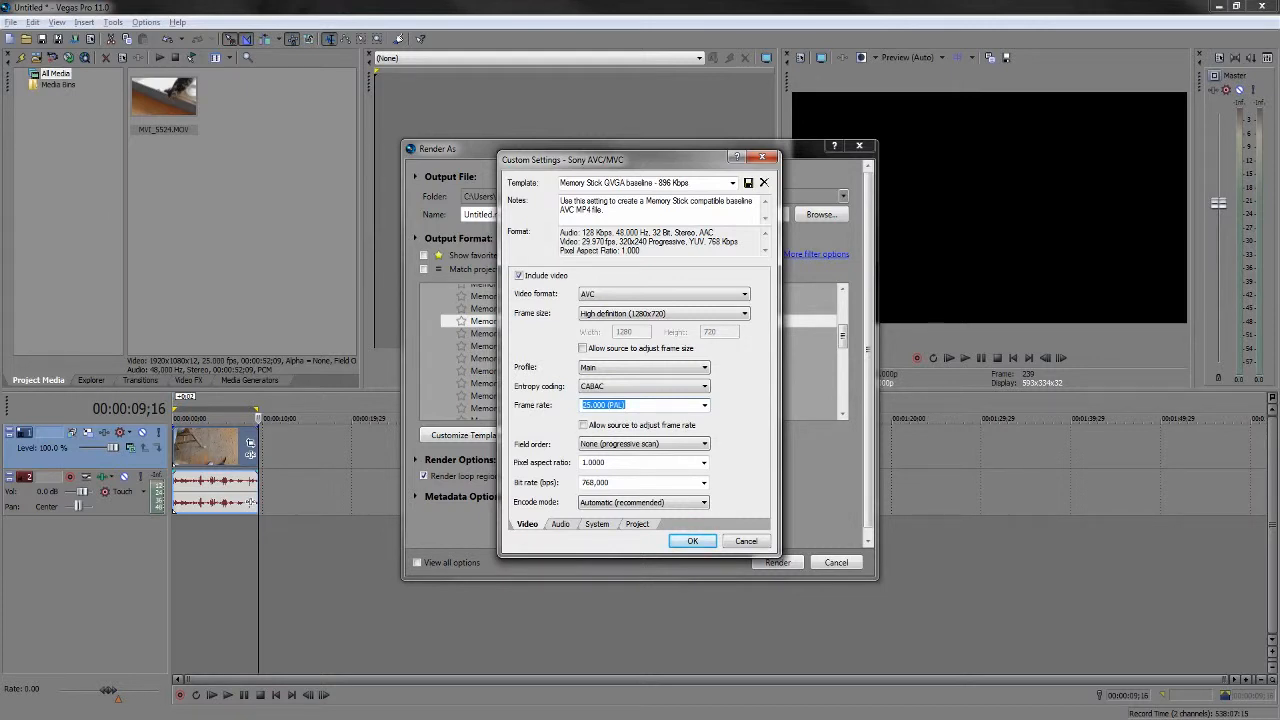
left_click(704, 483)
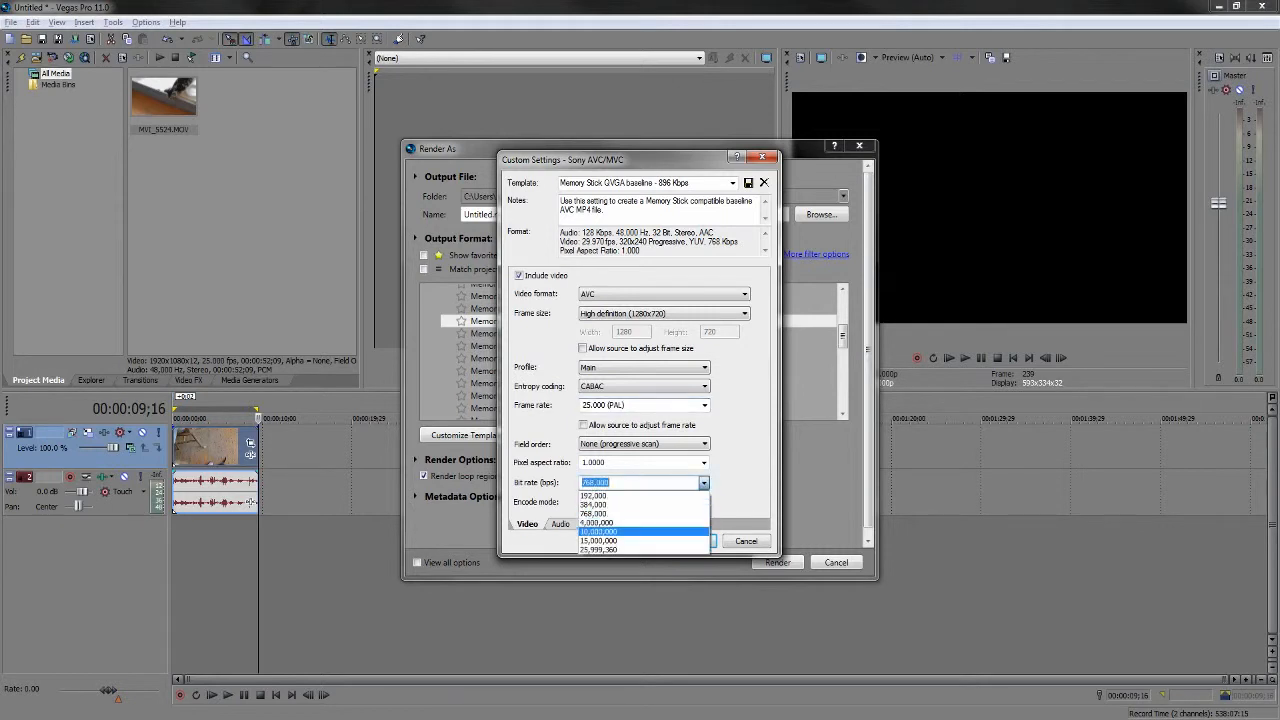
left_click(640, 531)
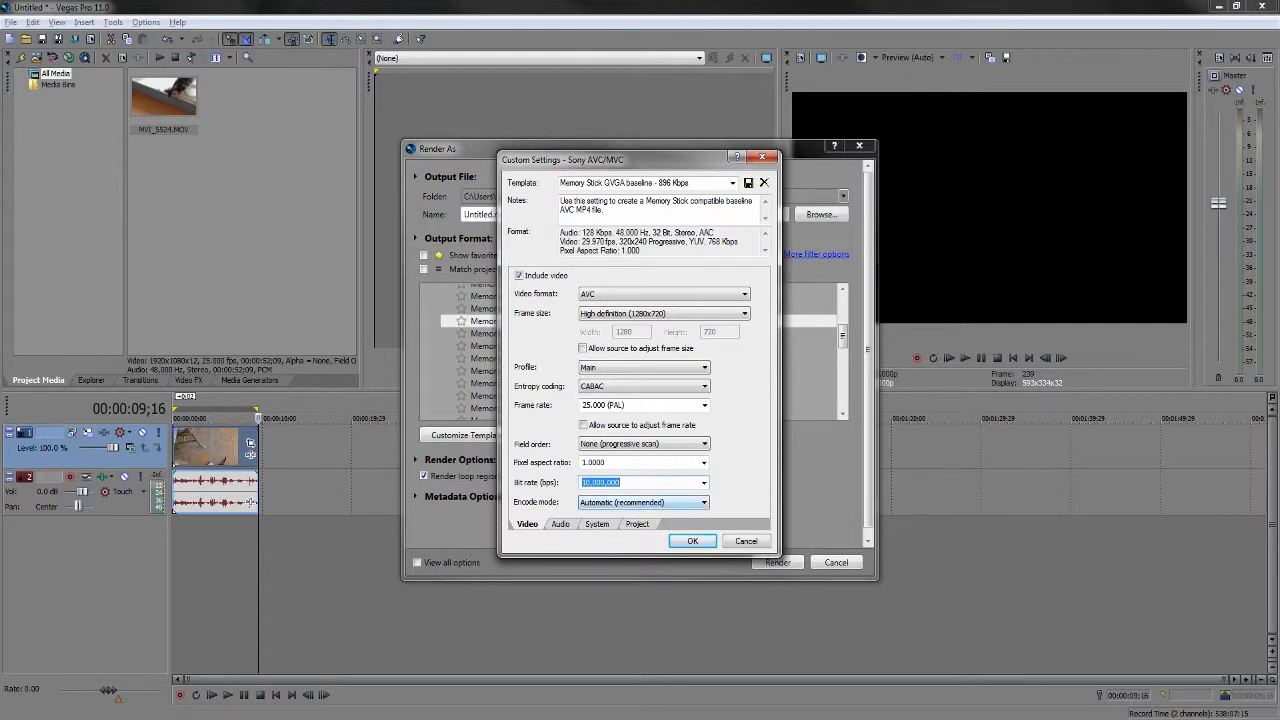
- Check the template's available audio bit rates and output file formats
left_click(561, 524)
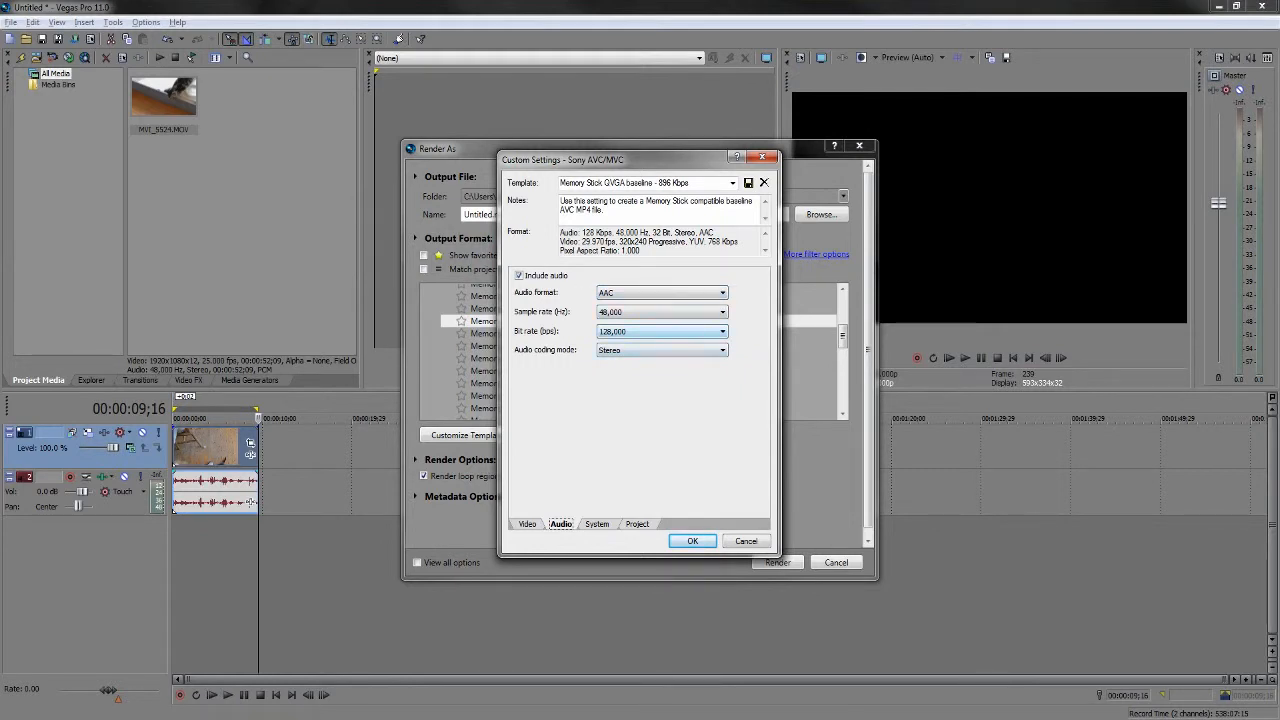
left_click(700, 331)
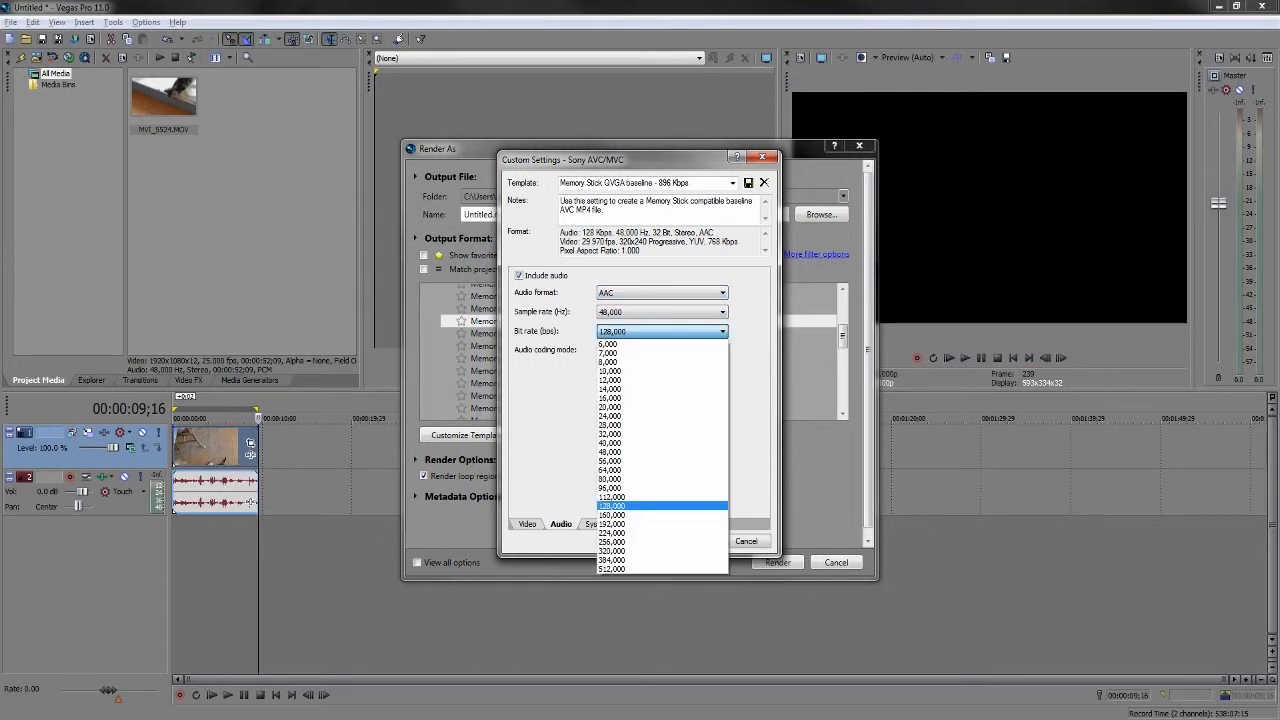
left_click(700, 331)
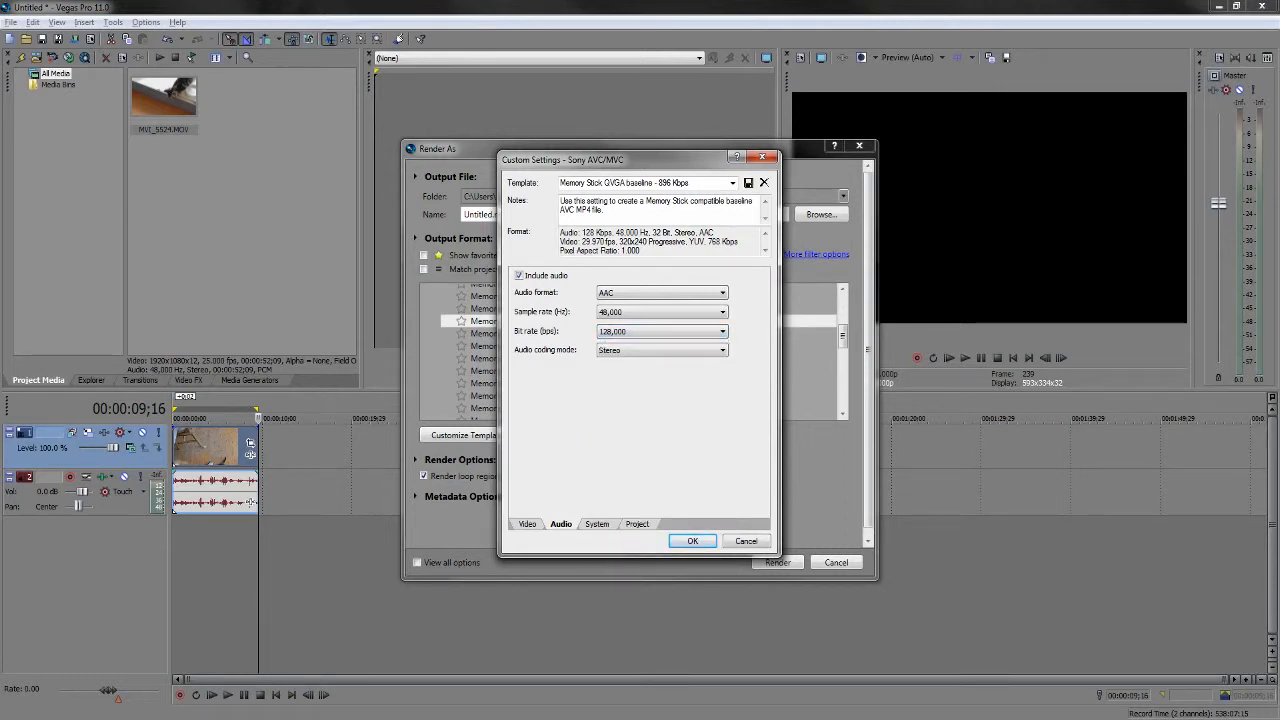
left_click(597, 524)
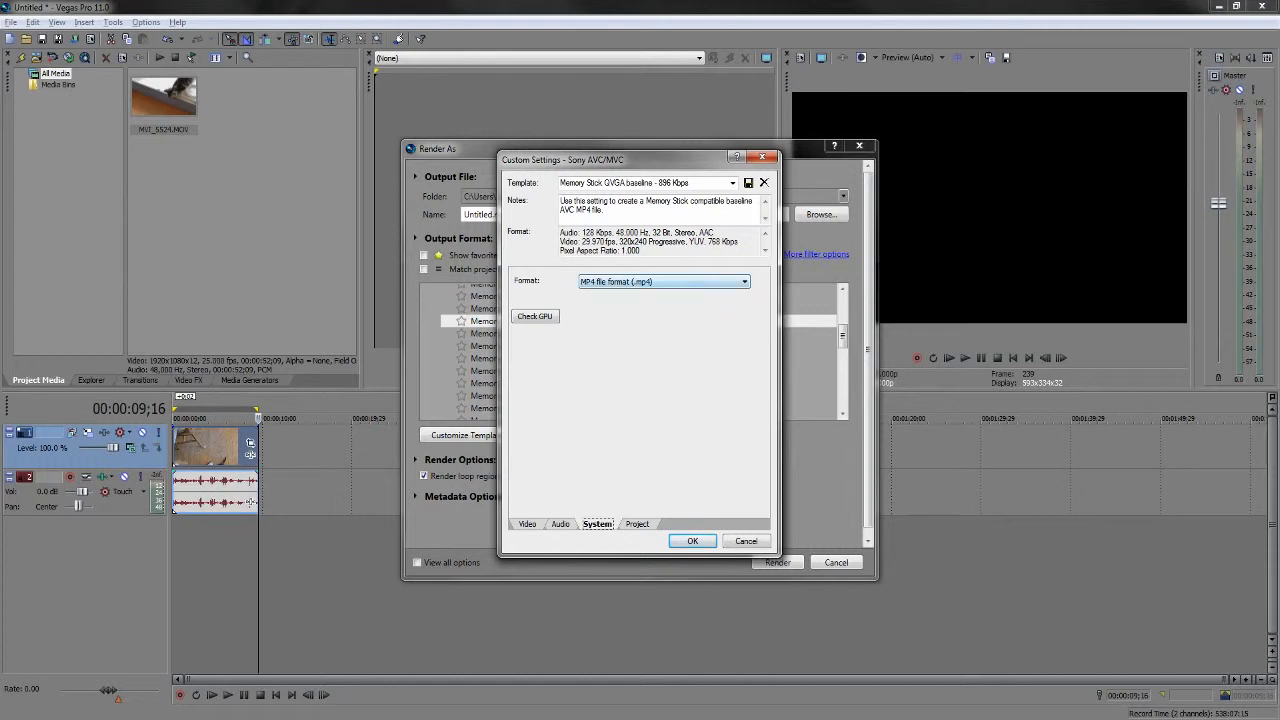
left_click(664, 282)
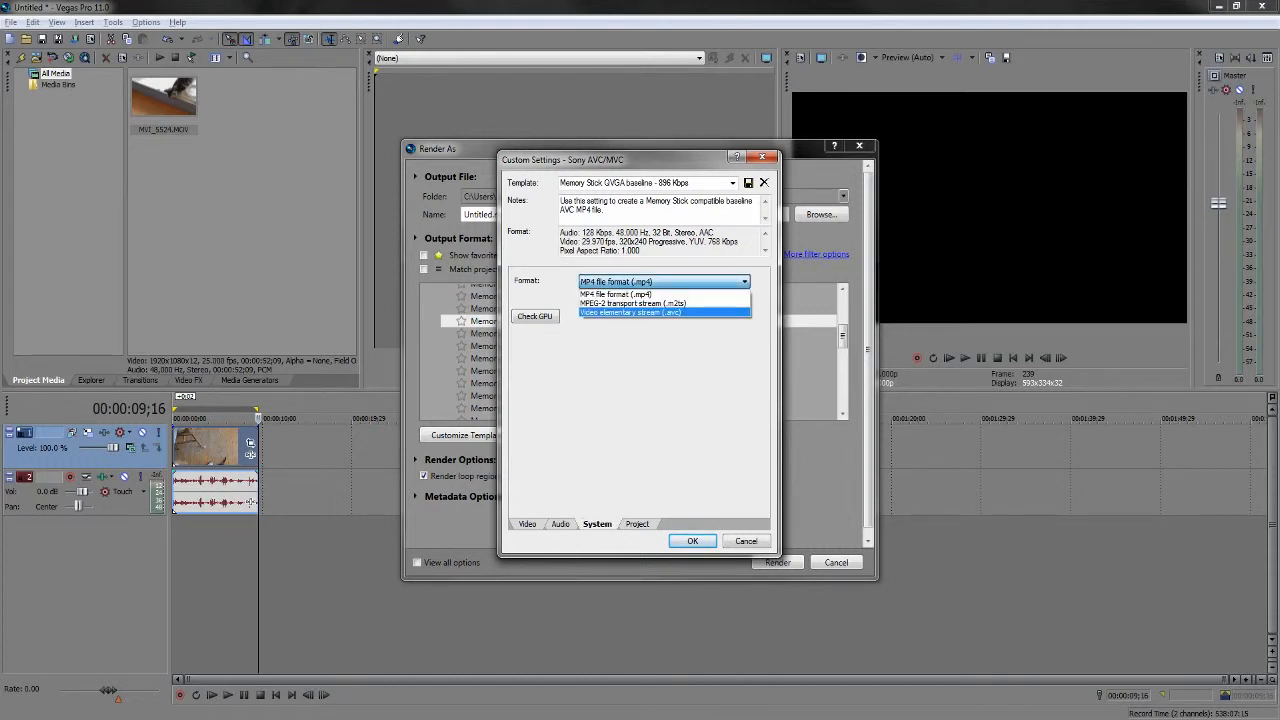
left_click(664, 282)
- Set the template's video rendering quality to Best and check the stereoscopic 3D mode options
left_click(637, 524)
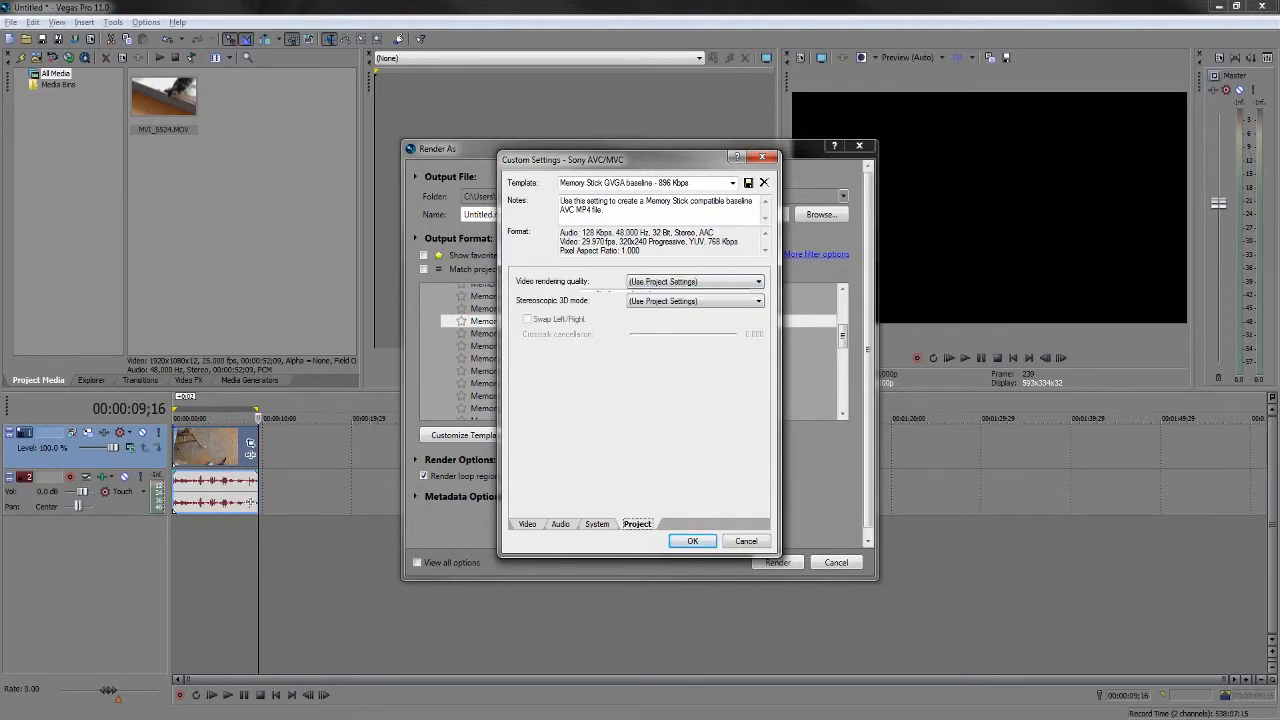
left_click(694, 282)
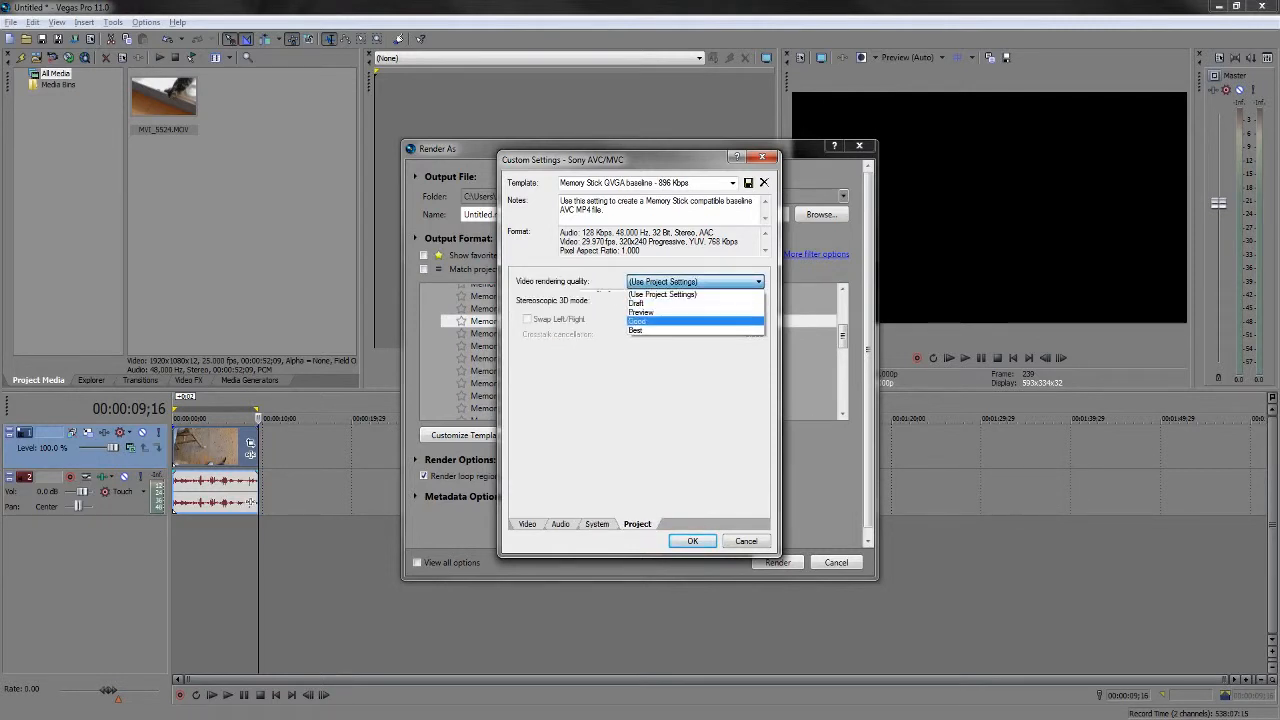
left_click(664, 329)
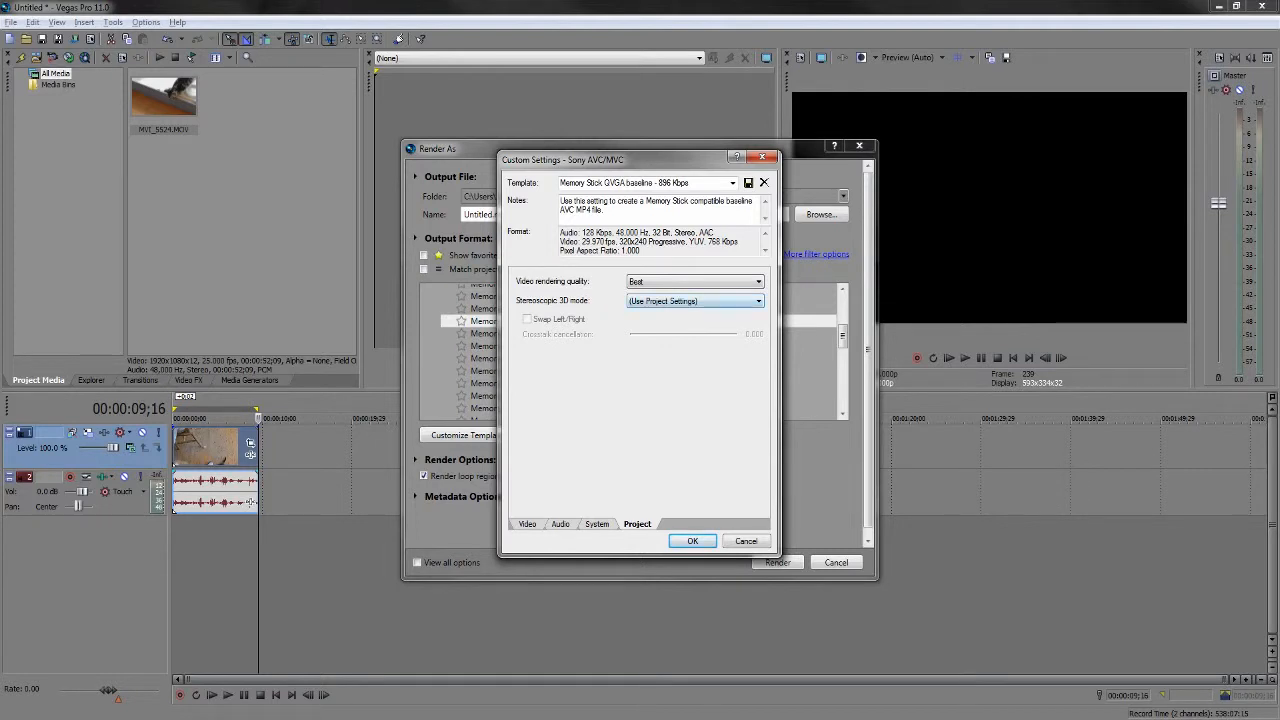
left_click(694, 301)
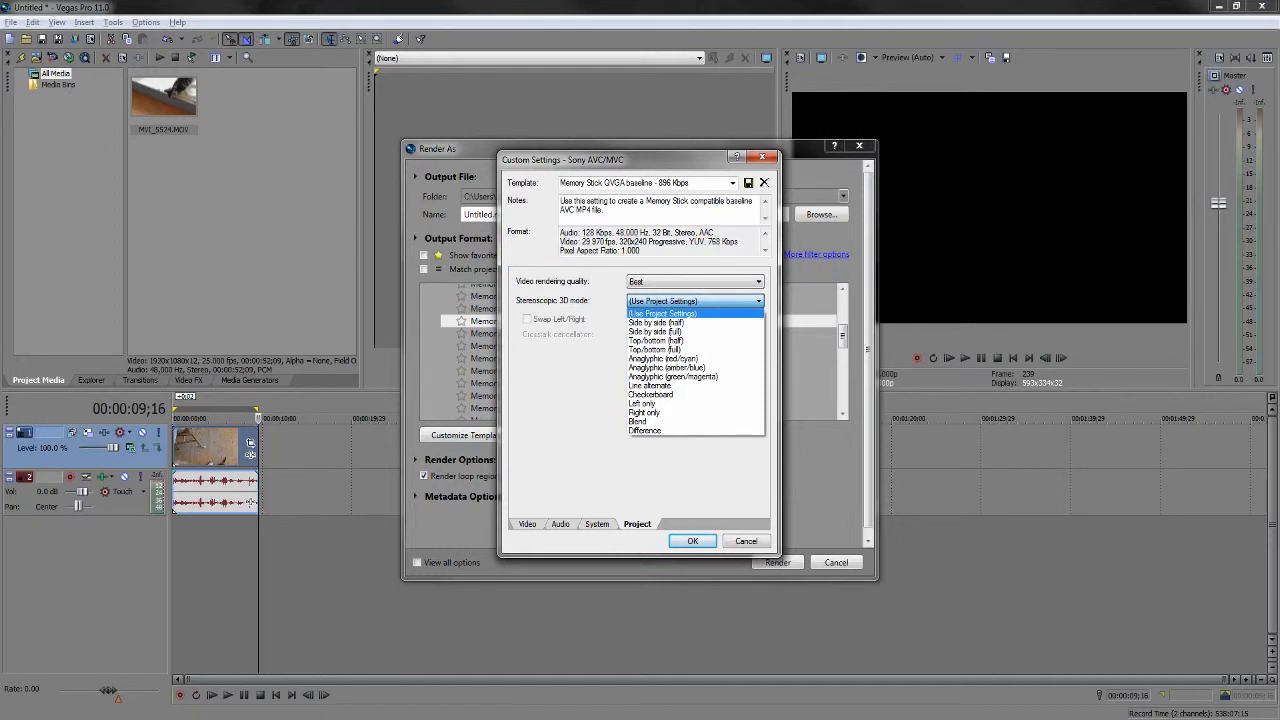
left_click(694, 301)
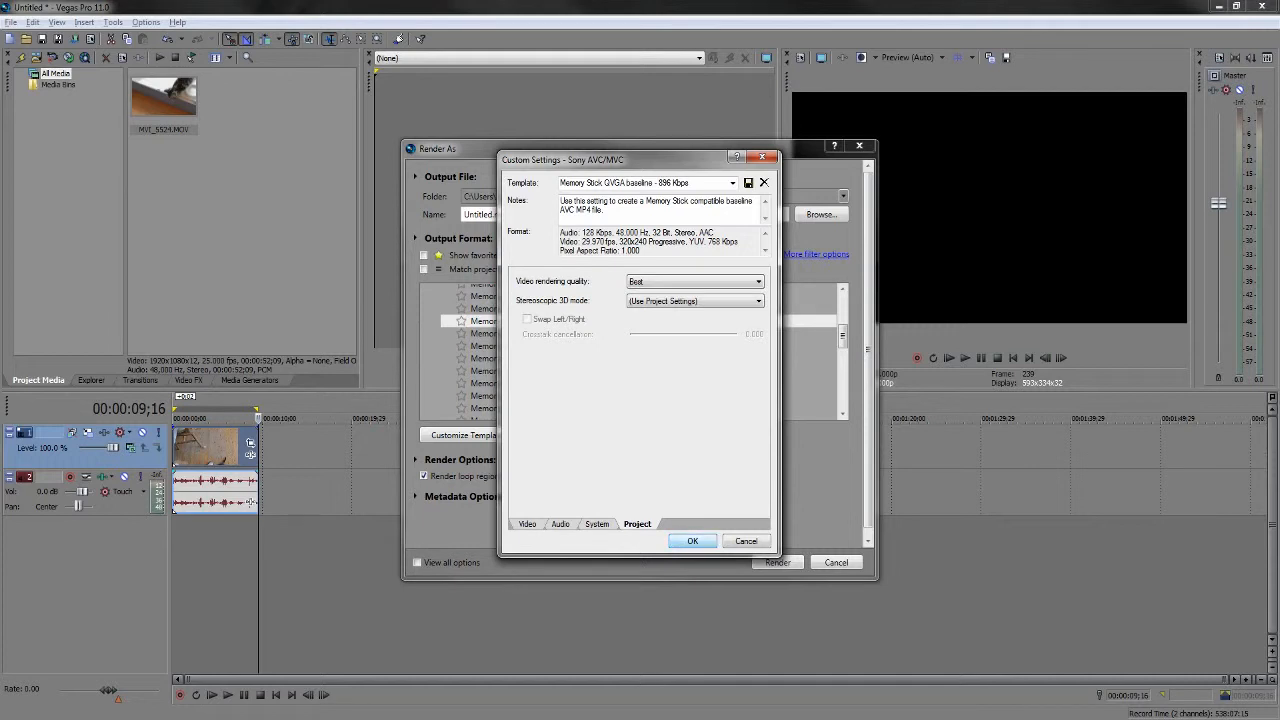
- Save the custom settings as a template named "HD Template" and accept them for the render
left_click(650, 183)
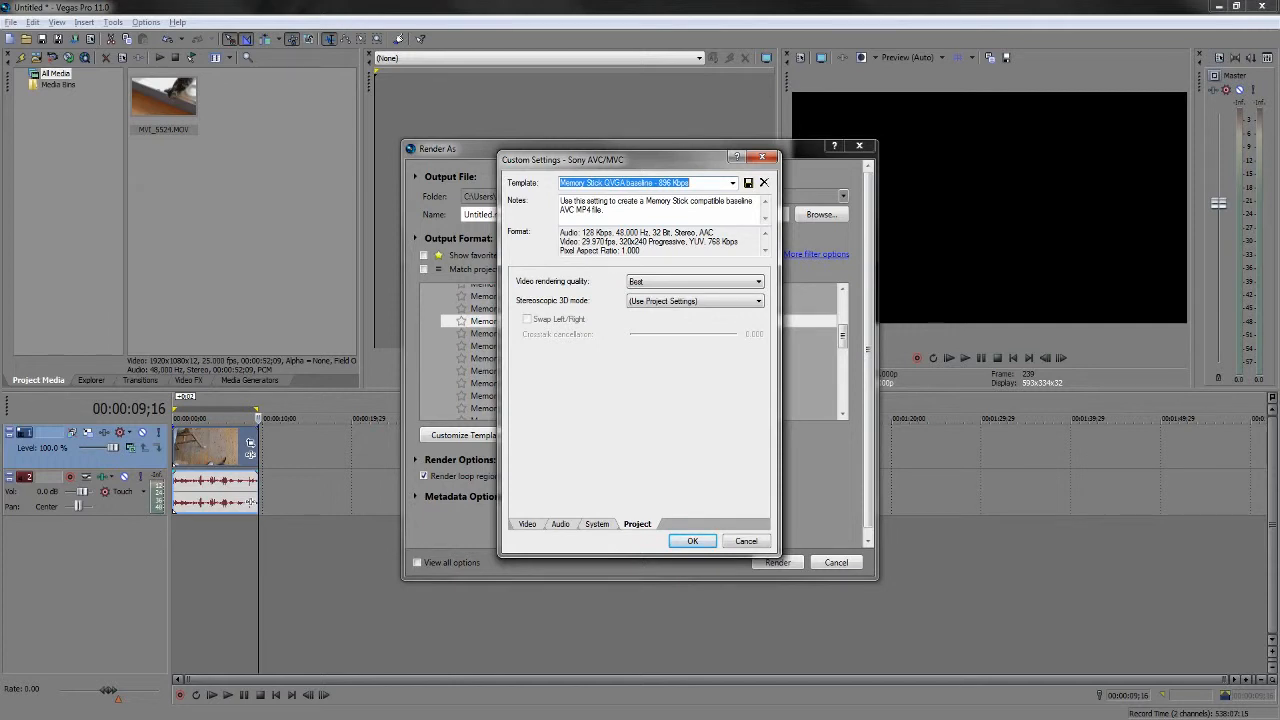
type("H")
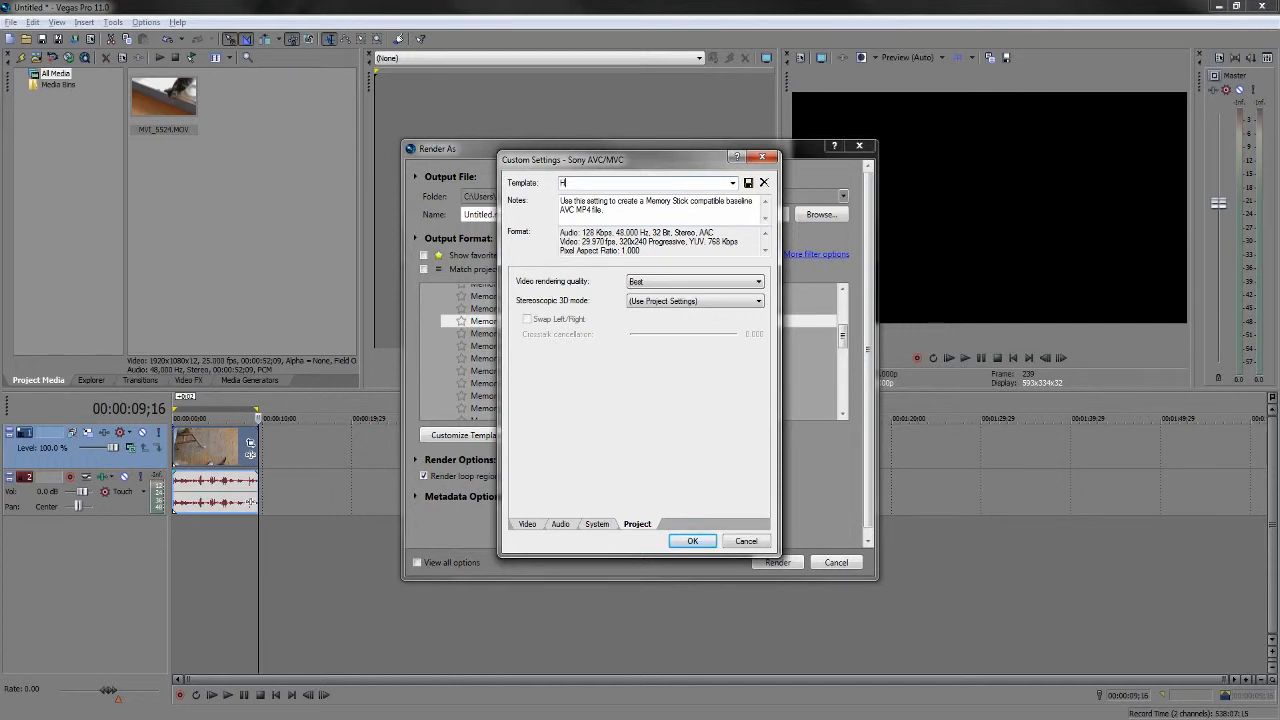
type("D Template")
left_click(748, 183)
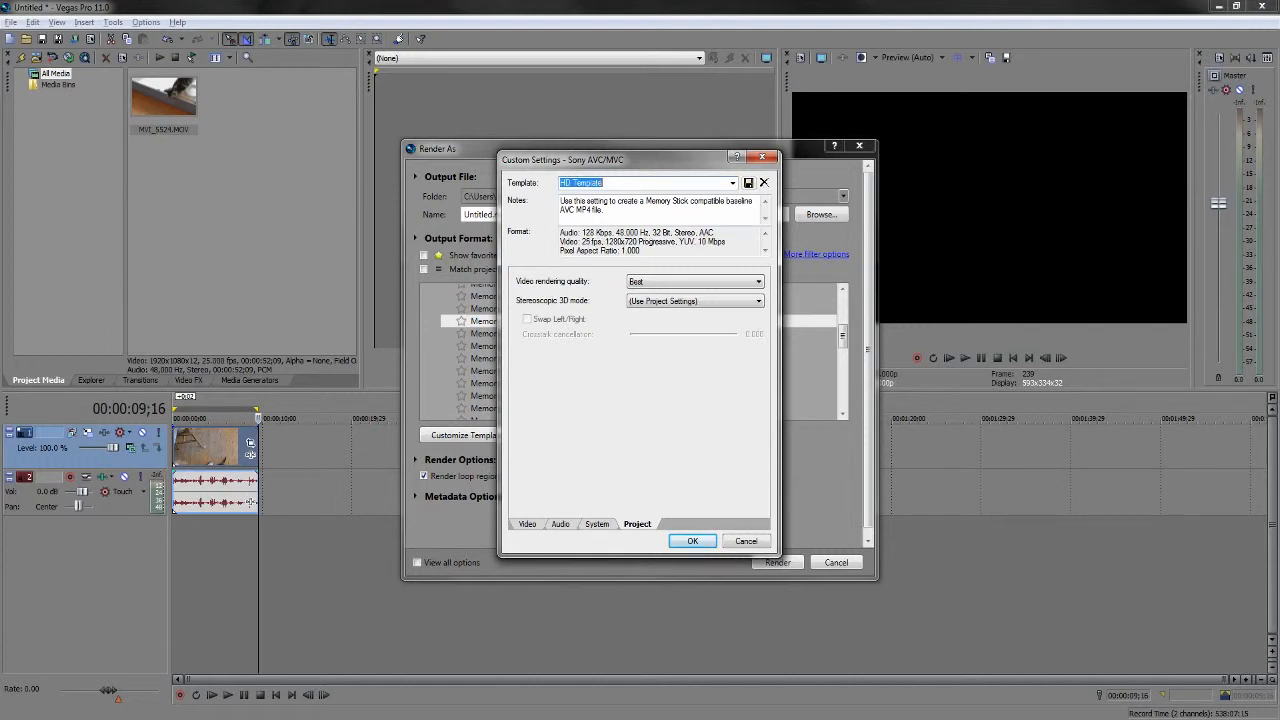
left_click(692, 541)
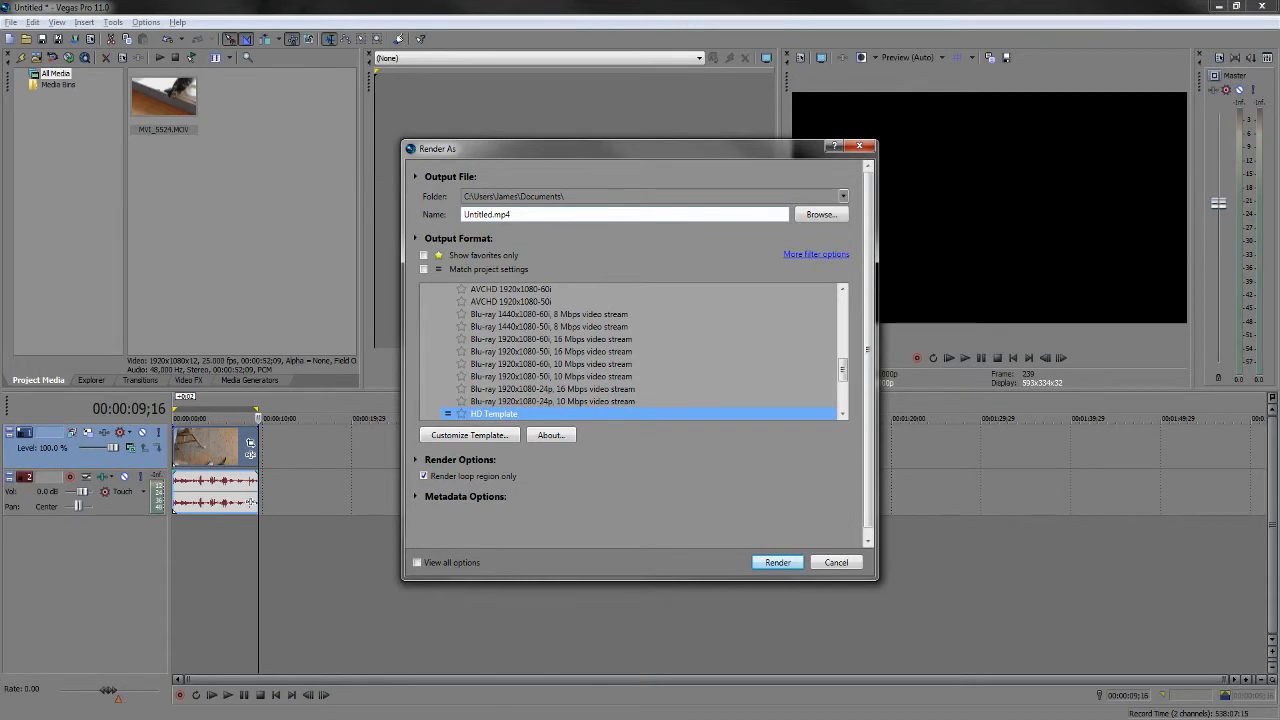
- Name the output file TEST and start rendering the loop region with the HD Template
double_click(490, 214)
type("TEST")
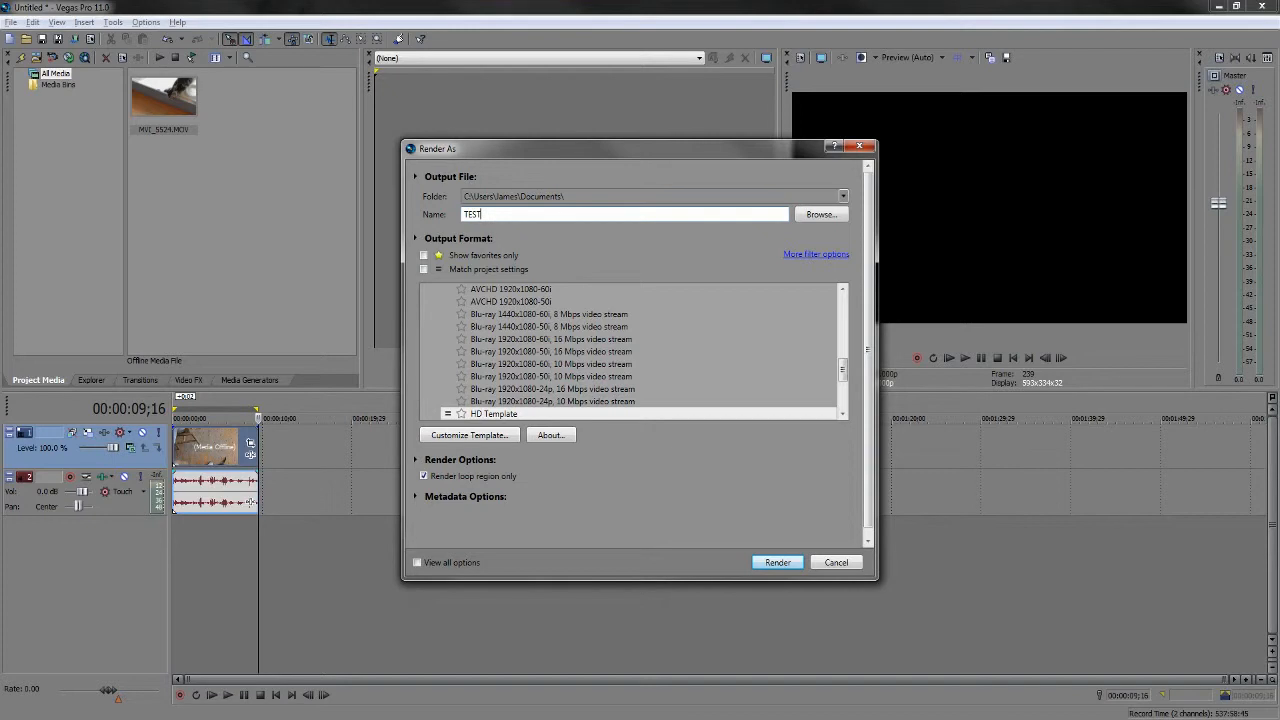
key("Return")
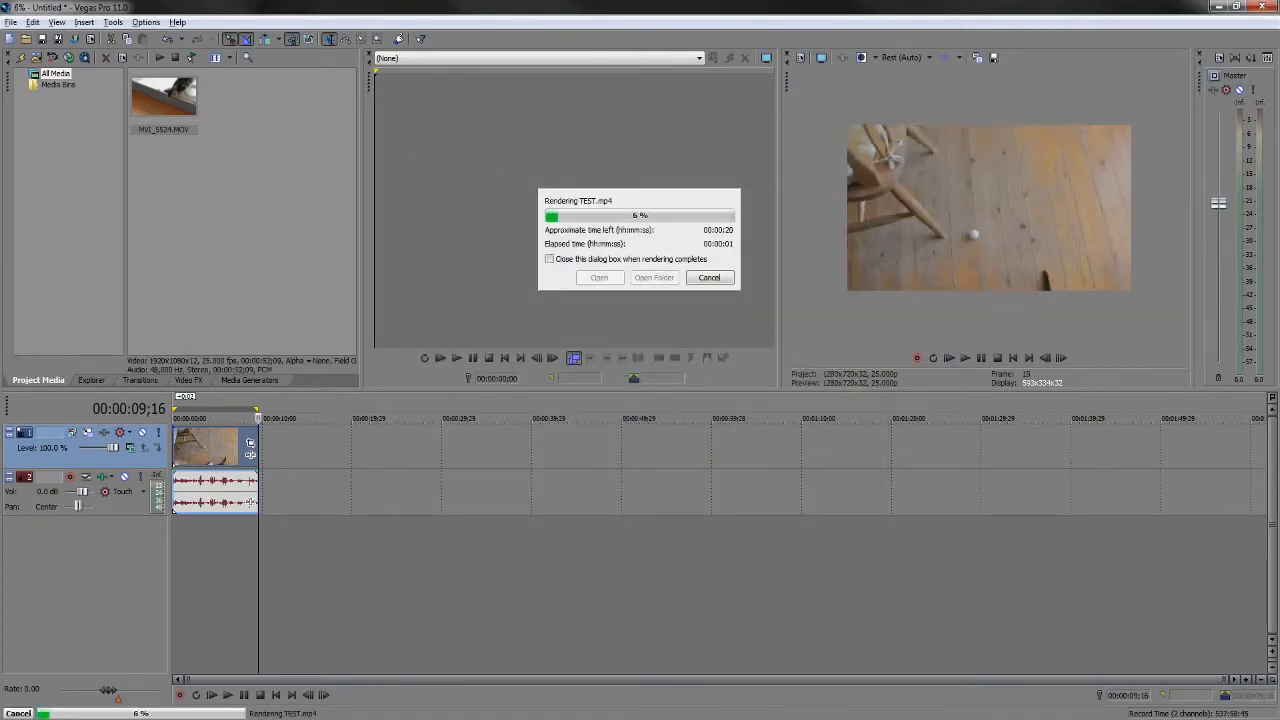